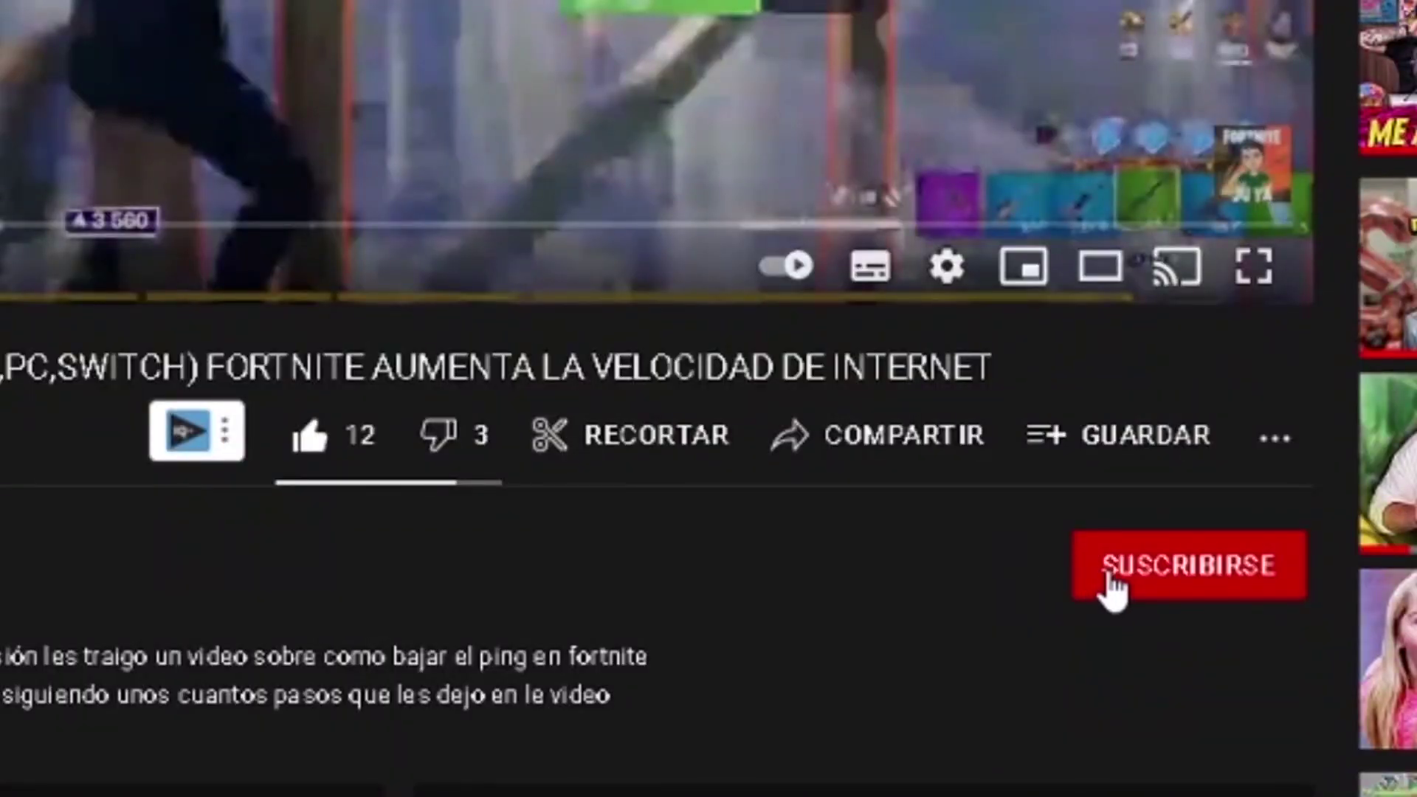
Subscribe to the video's channel and set its notifications to Todas
left_click(1111, 579)
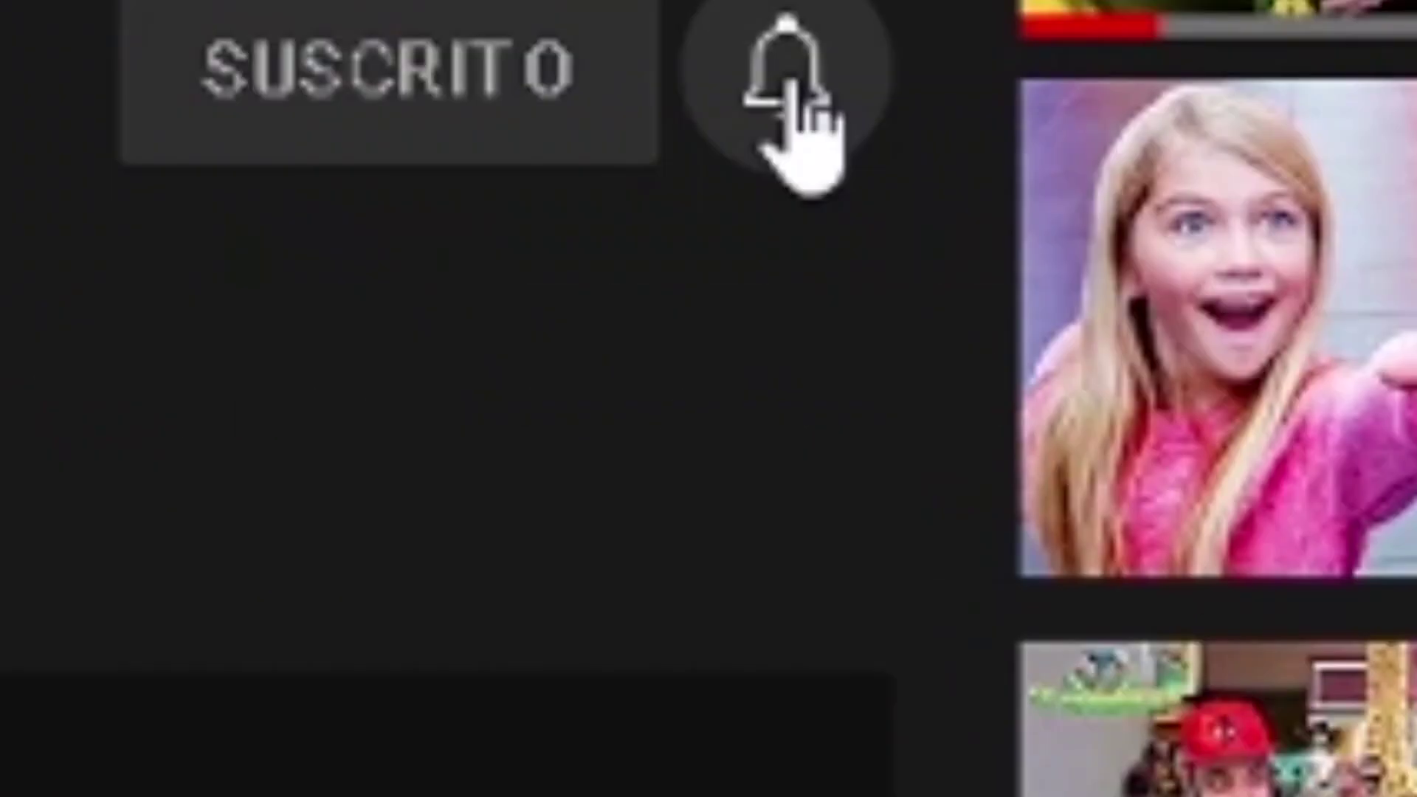
left_click(1274, 563)
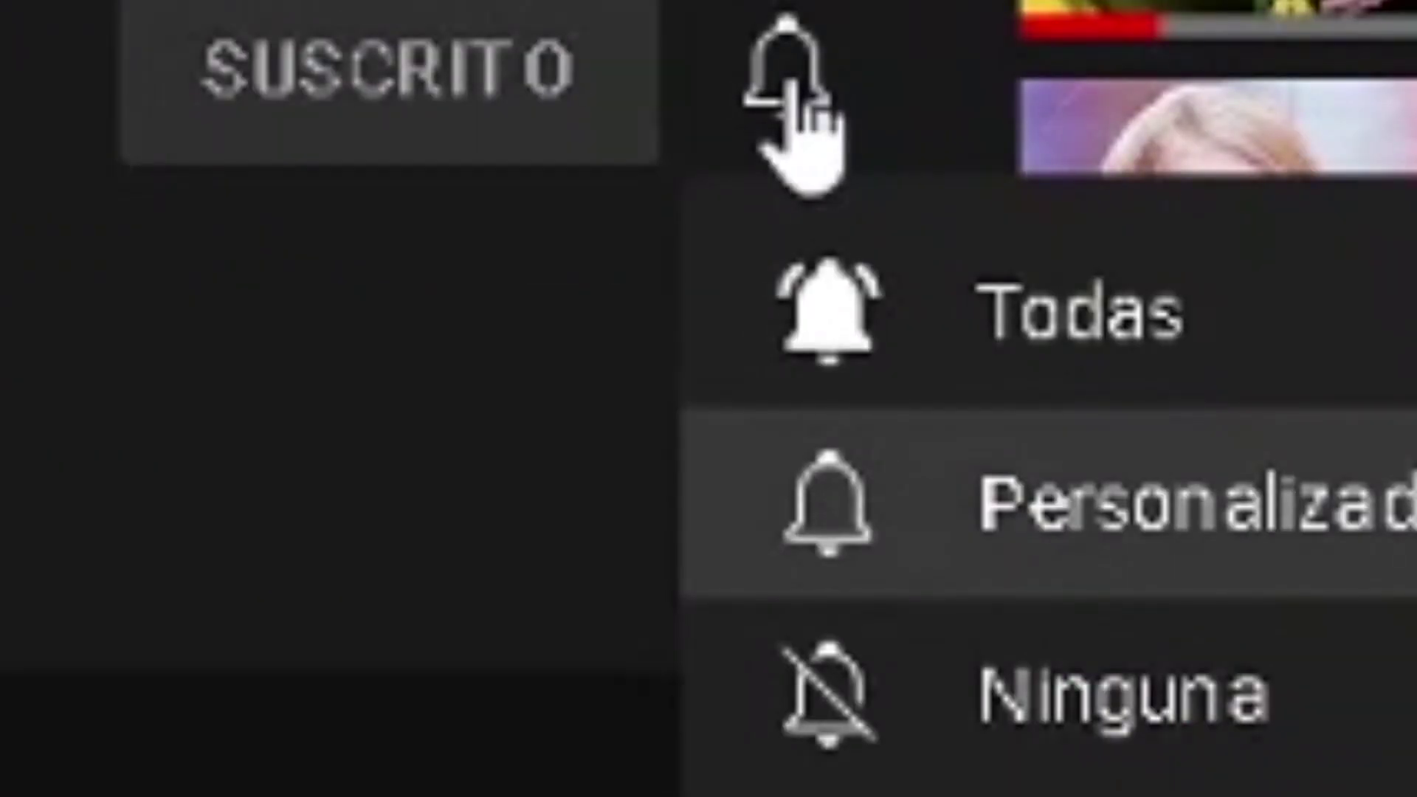
left_click(966, 310)
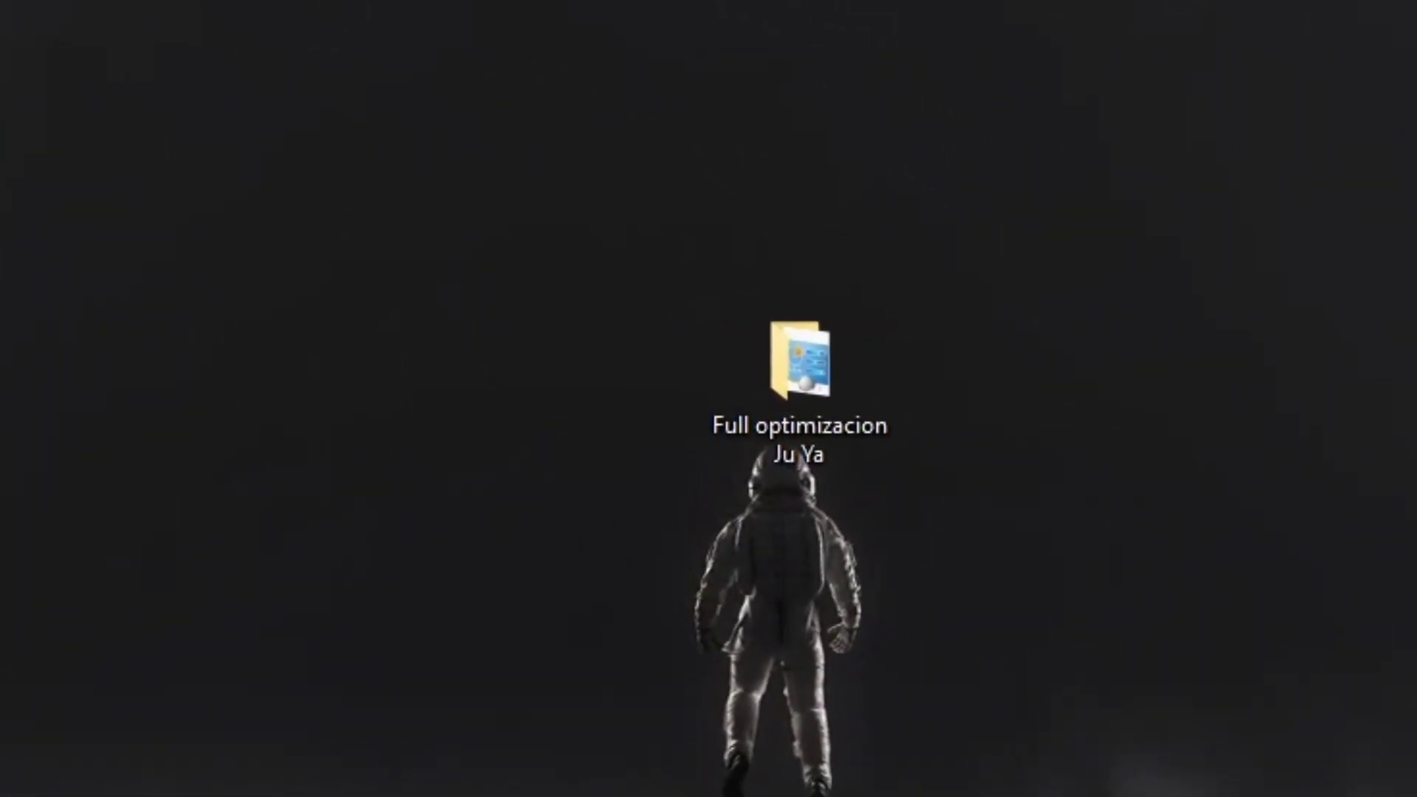
From the Full optimizacion Ju Ya folder, open System Restore Point and enter dhggf as the new restore point's description
left_click(787, 399)
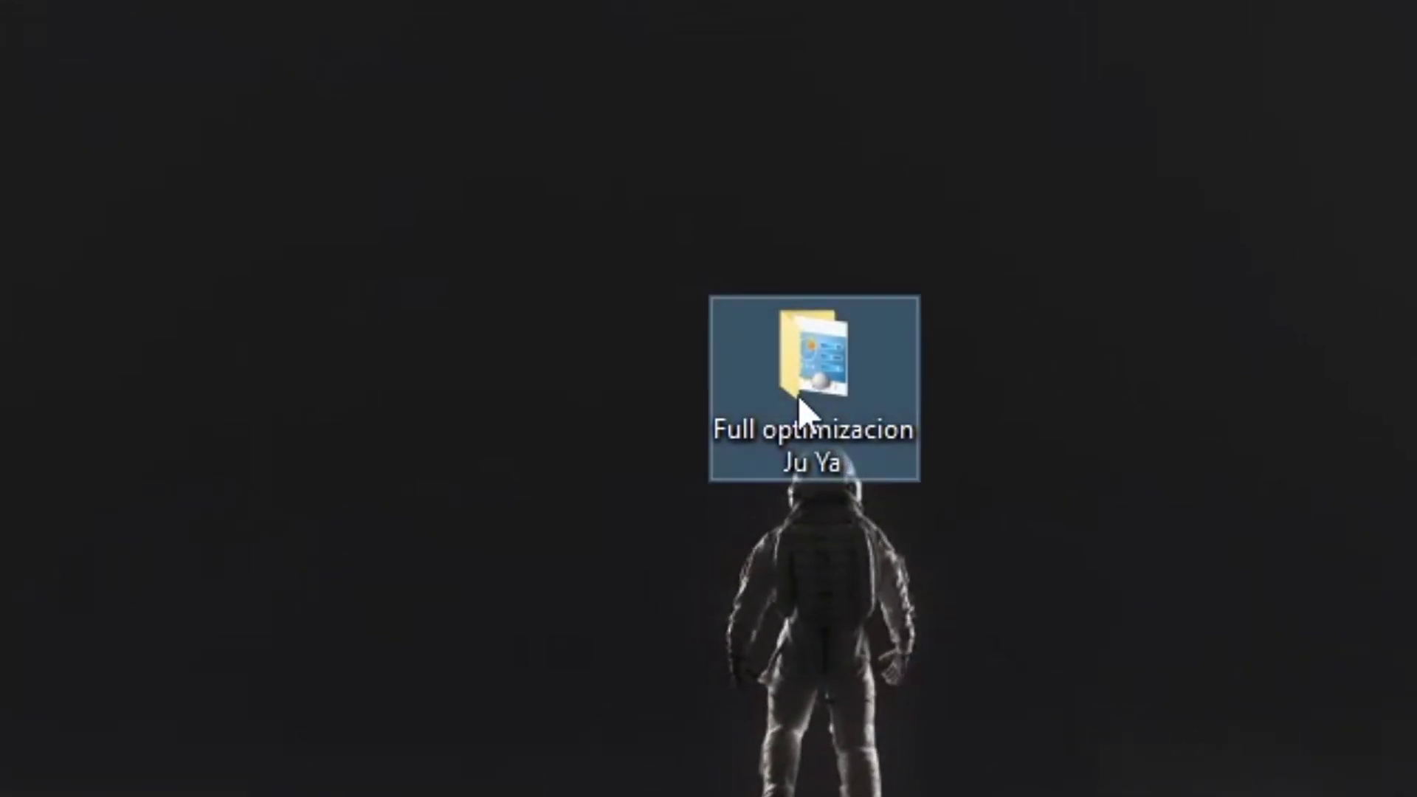
double_click(799, 395)
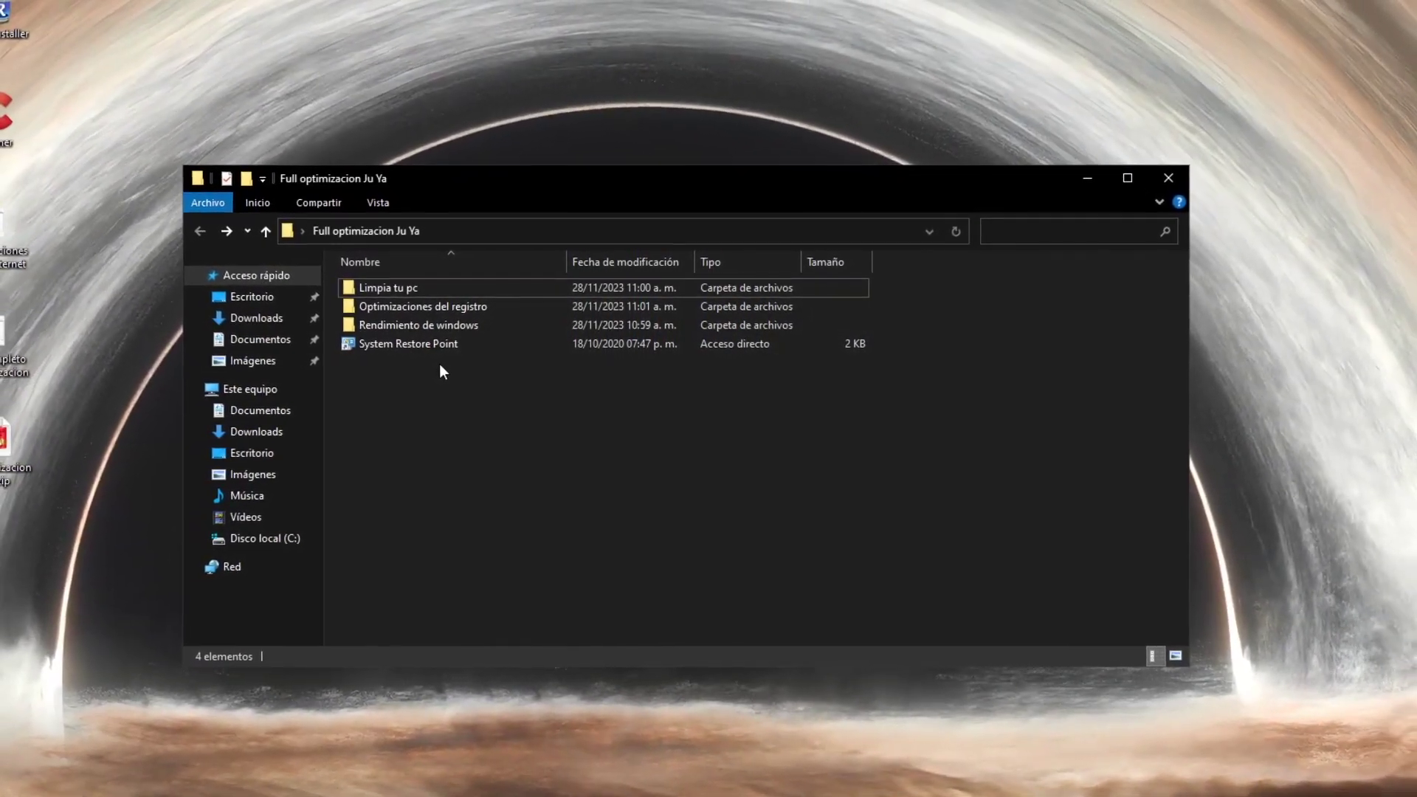
double_click(406, 342)
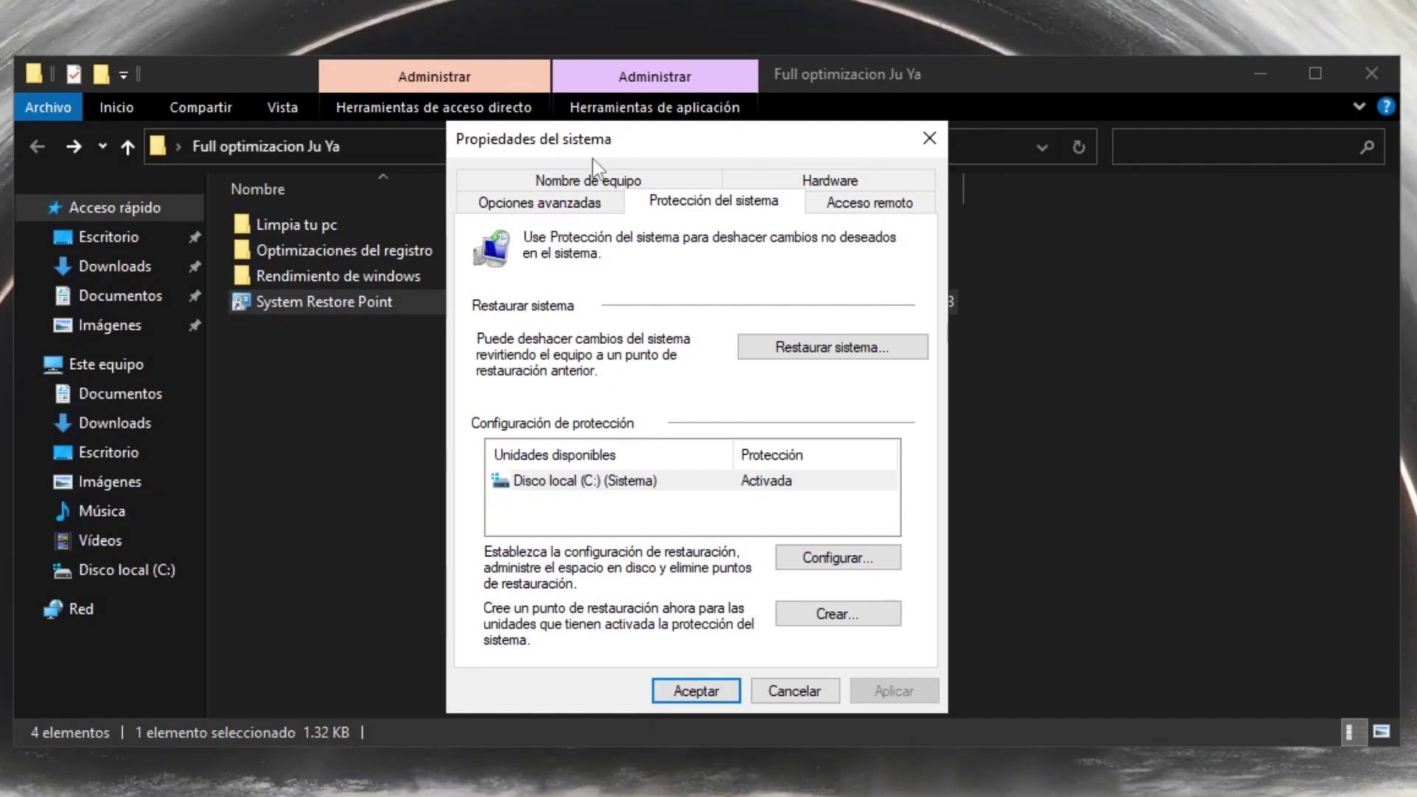
left_click(805, 618)
type("d")
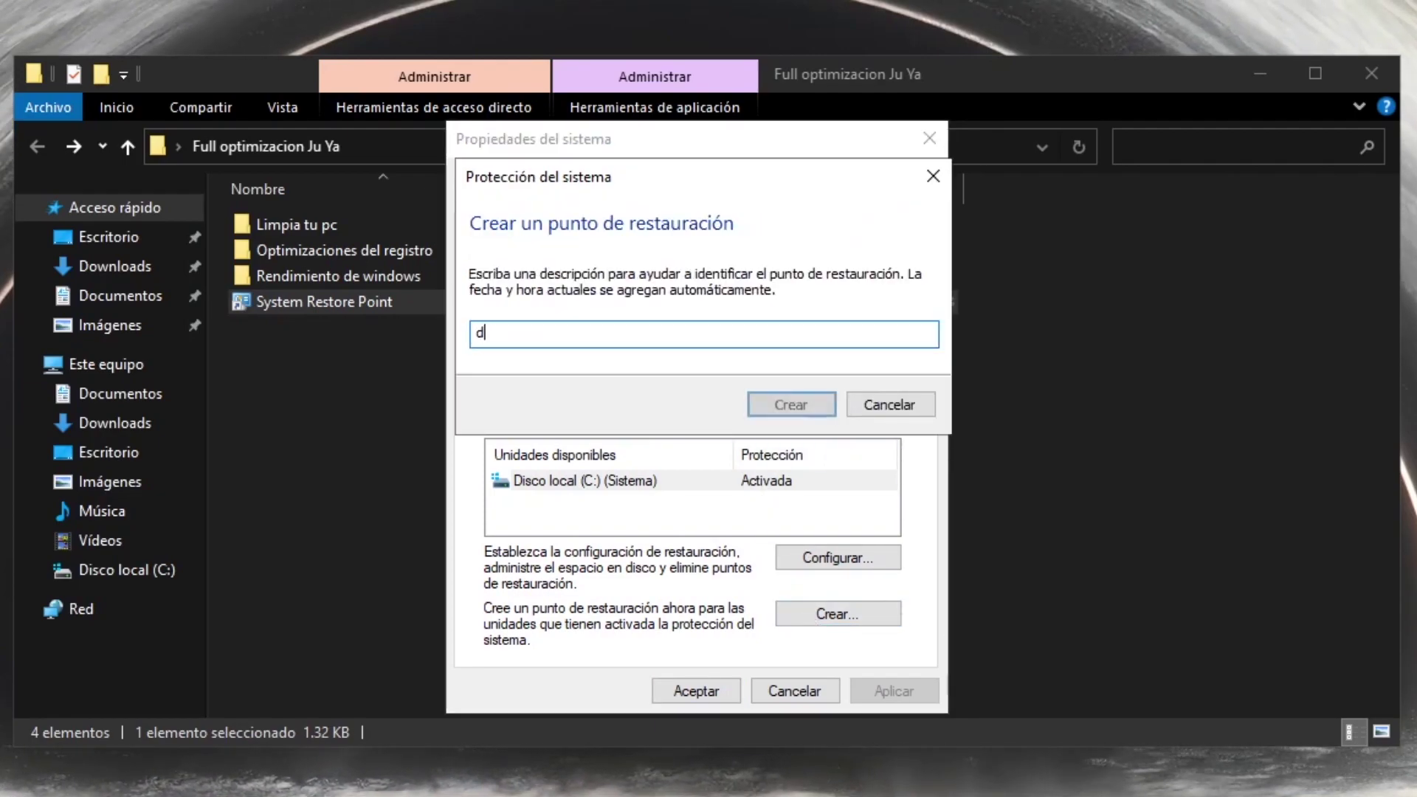
type("hggf")
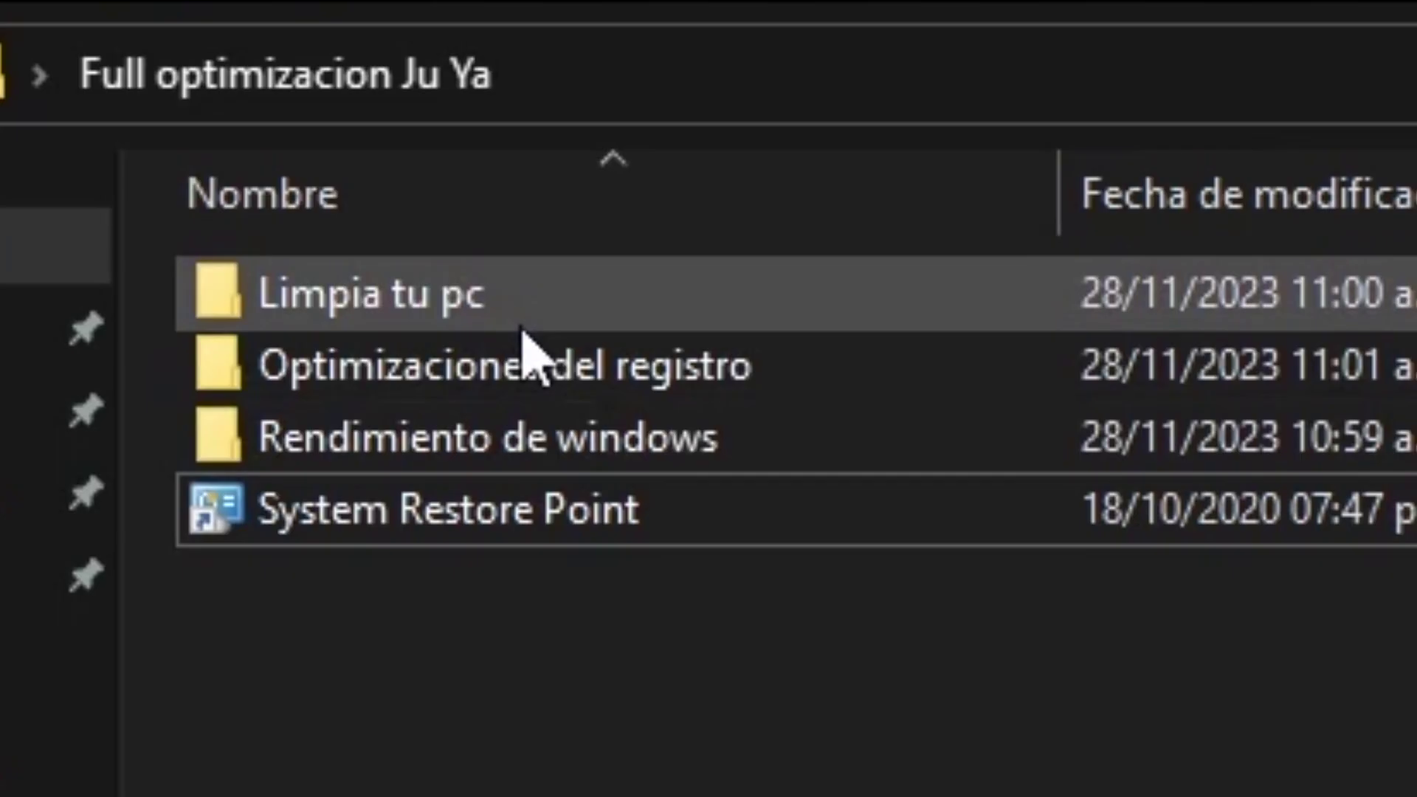
Open the Limpia tu pc folder inside Full optimizacion Ju Ya
left_click(522, 329)
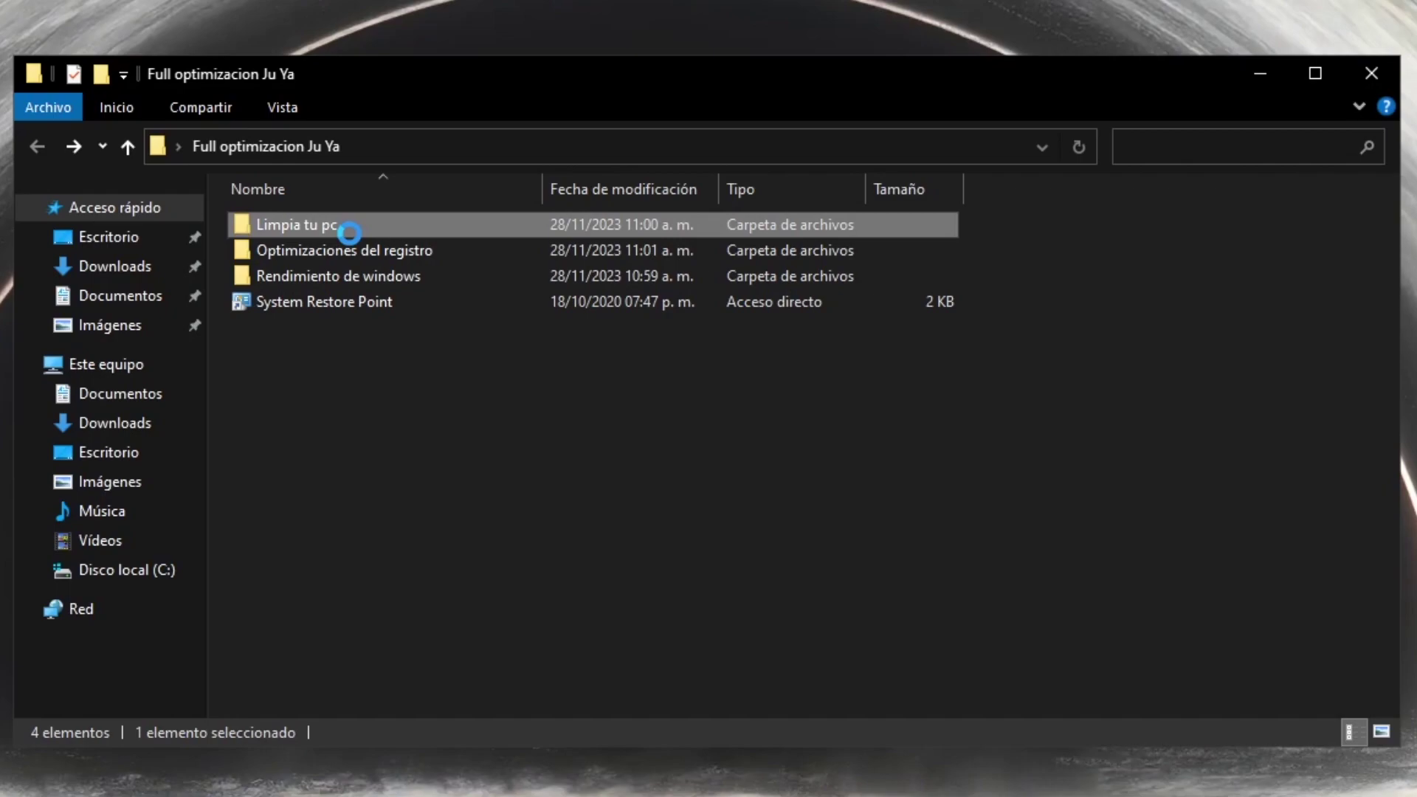
double_click(522, 330)
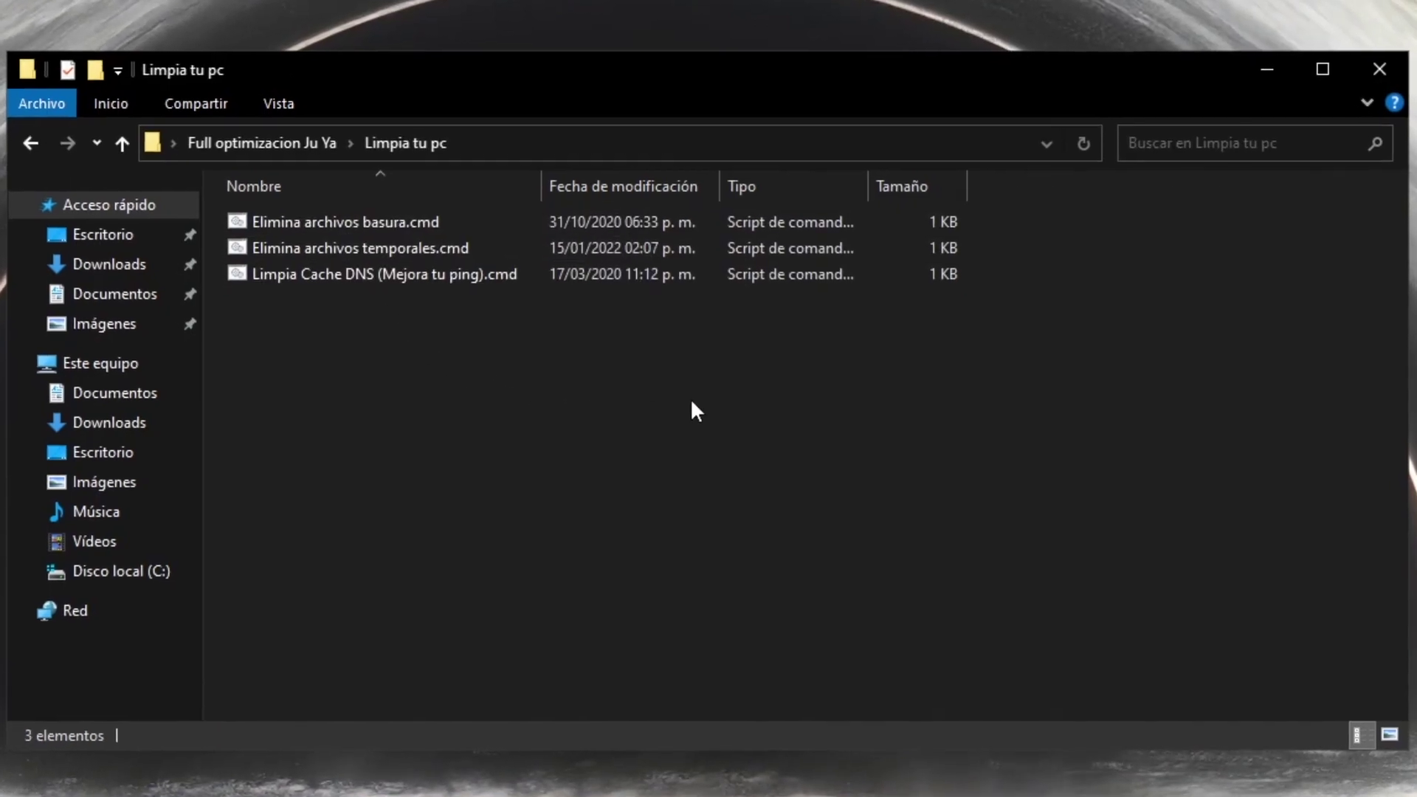
left_click_drag(1416, 795, 477, 505)
left_click_drag(322, 295, 378, 349)
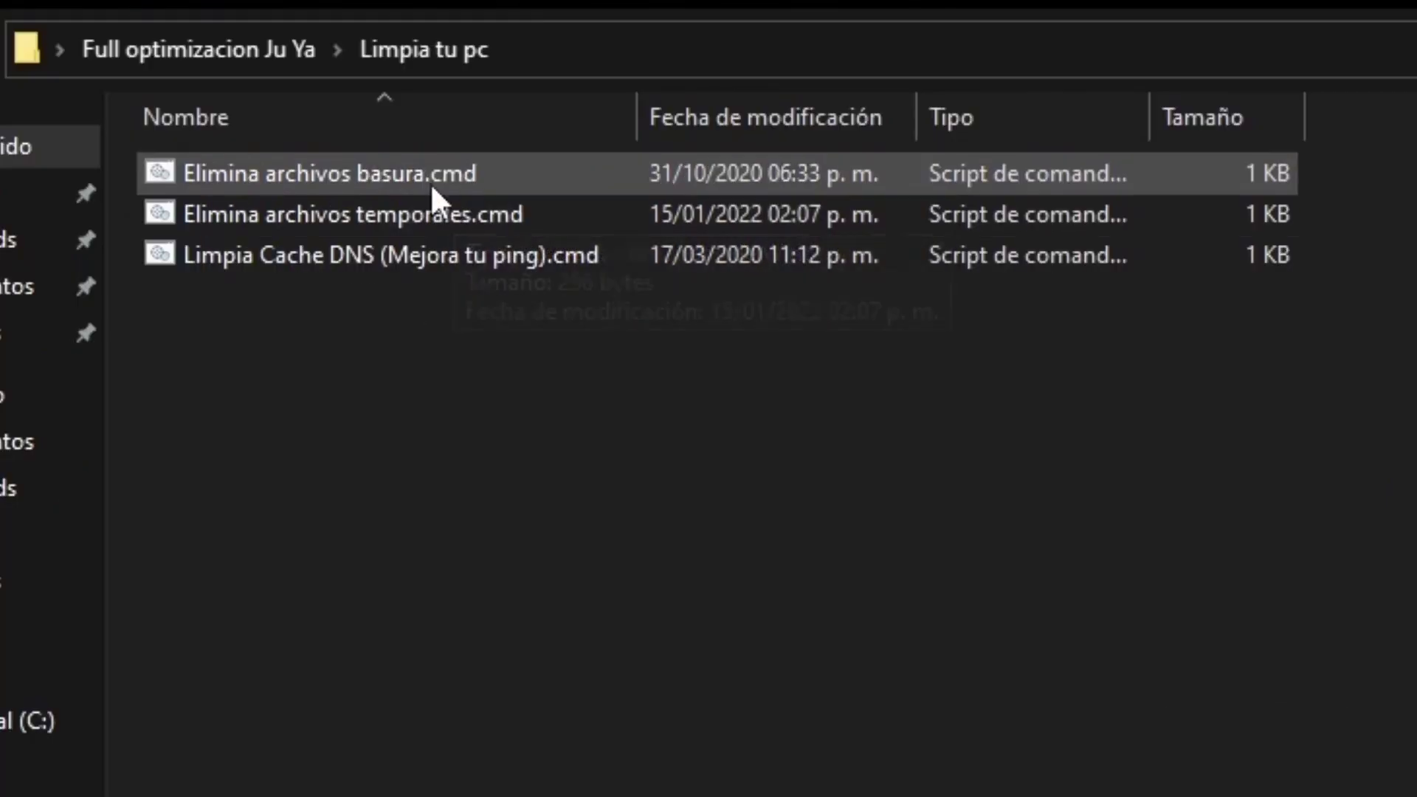
Run the Elimina archivos basura.cmd script as administrator and bring its console window fully into view
right_click(412, 231)
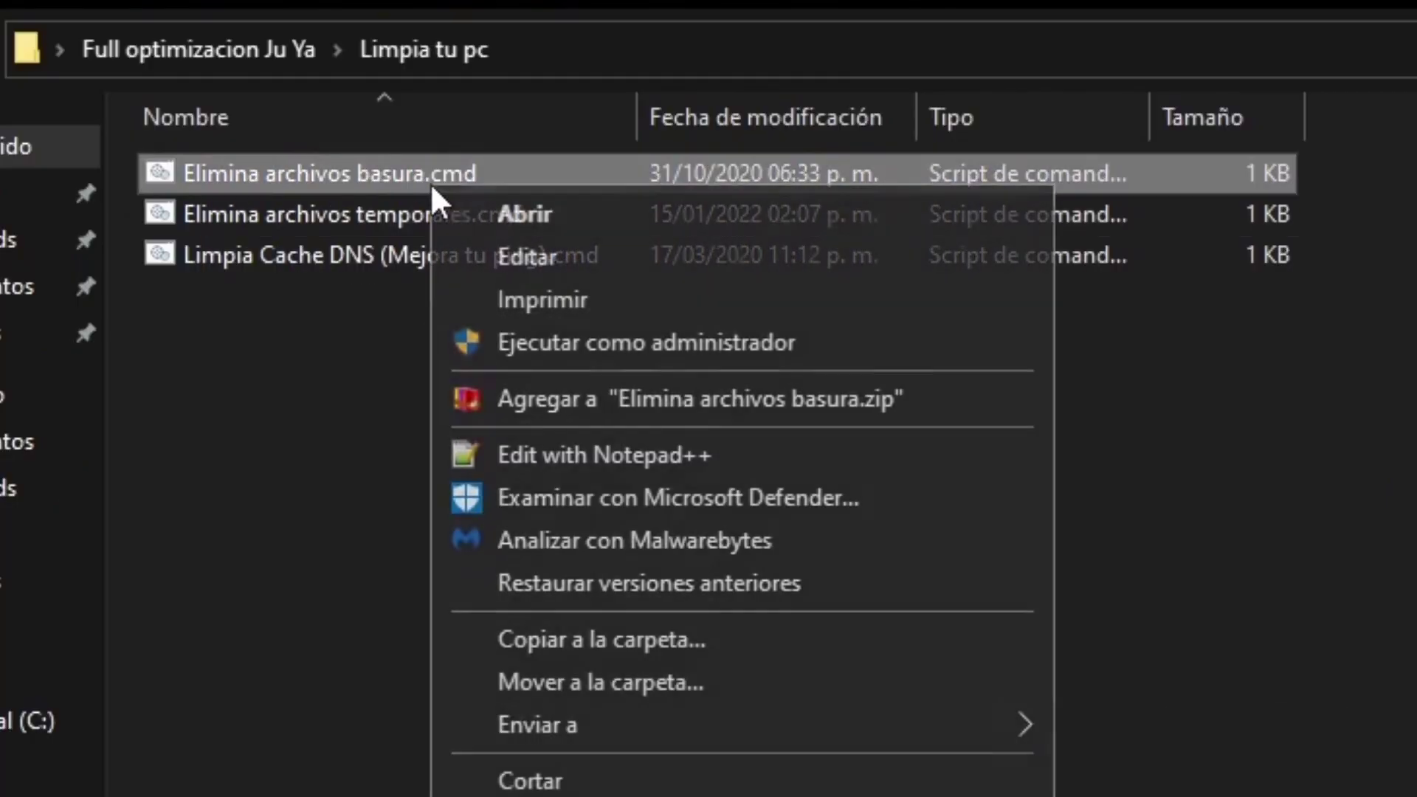
left_click(684, 346)
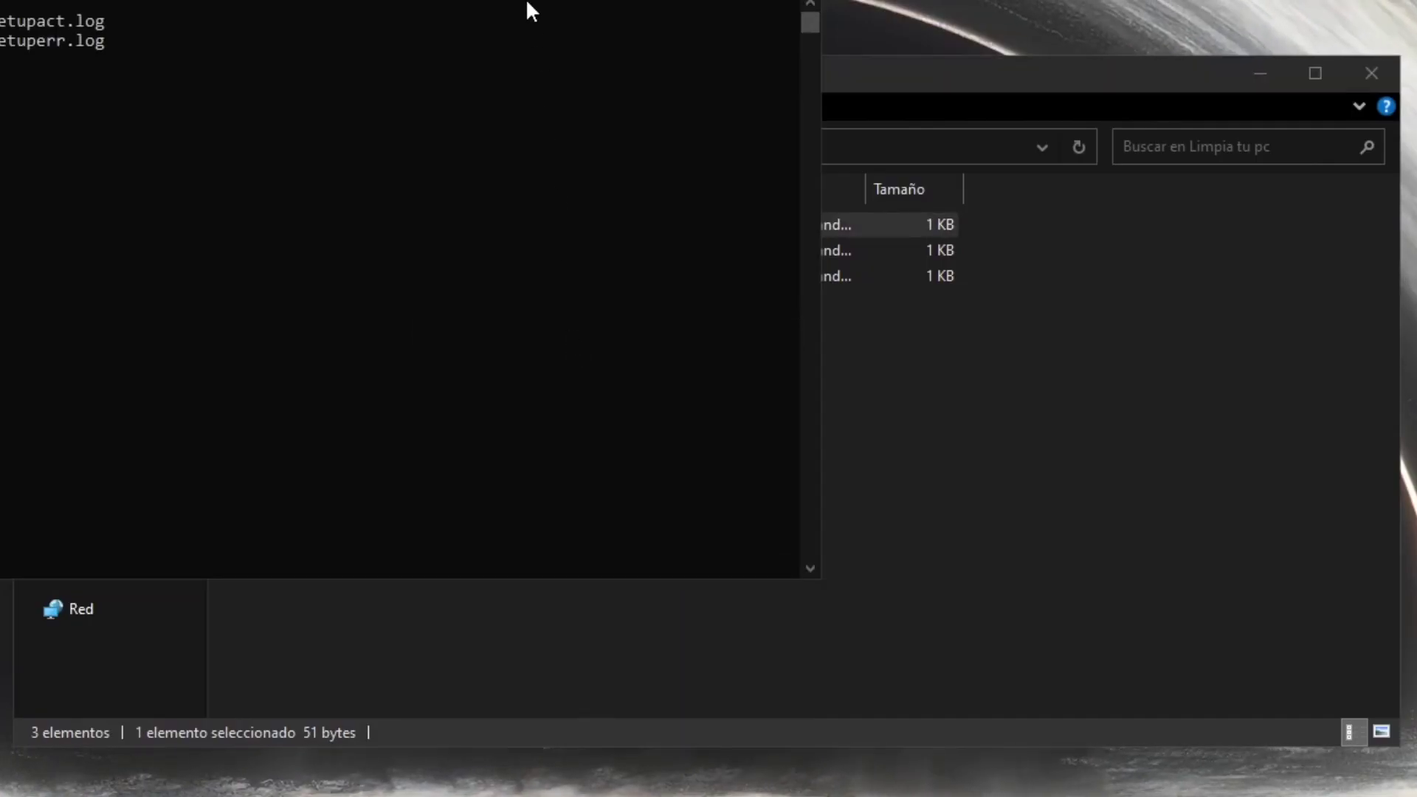
left_click_drag(530, 6, 1028, 143)
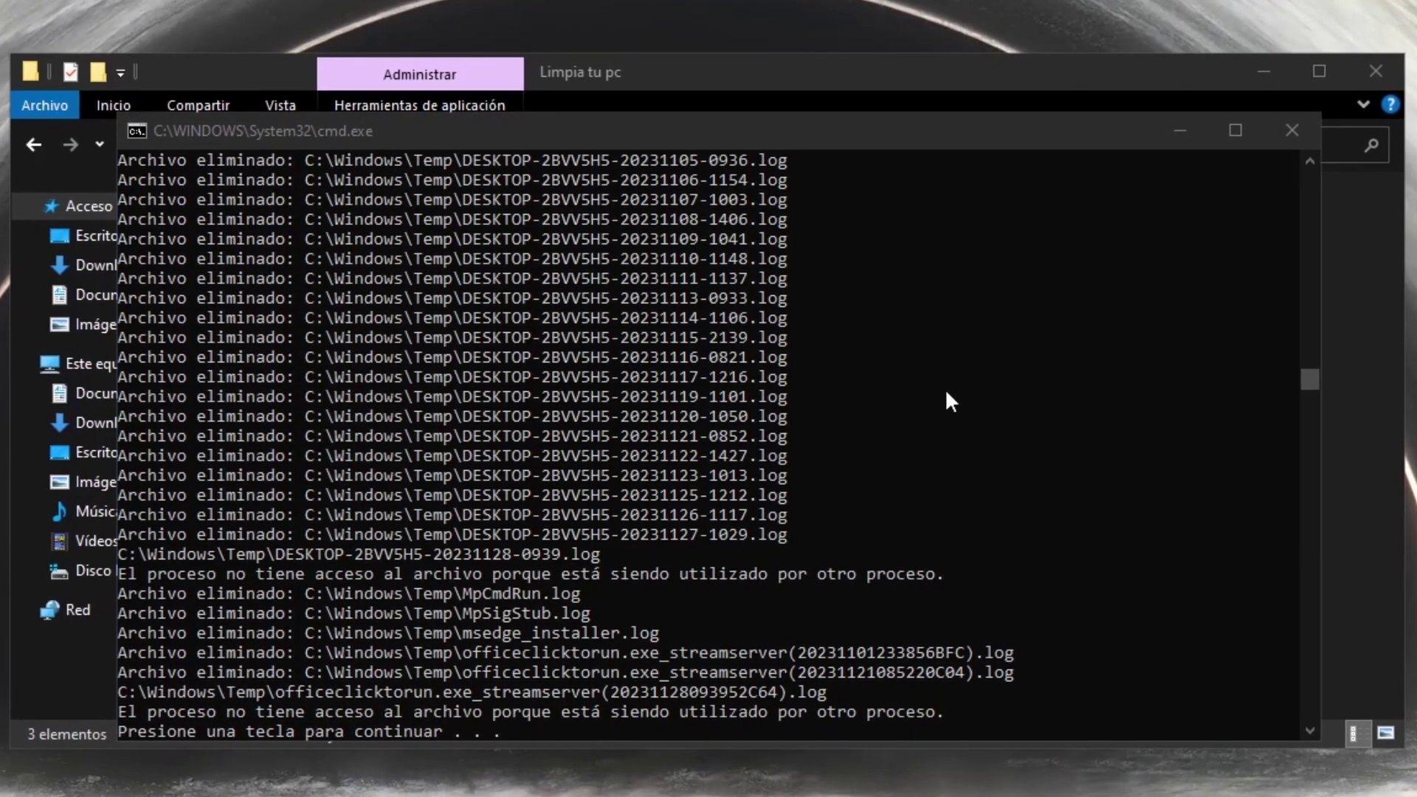
left_click(803, 371)
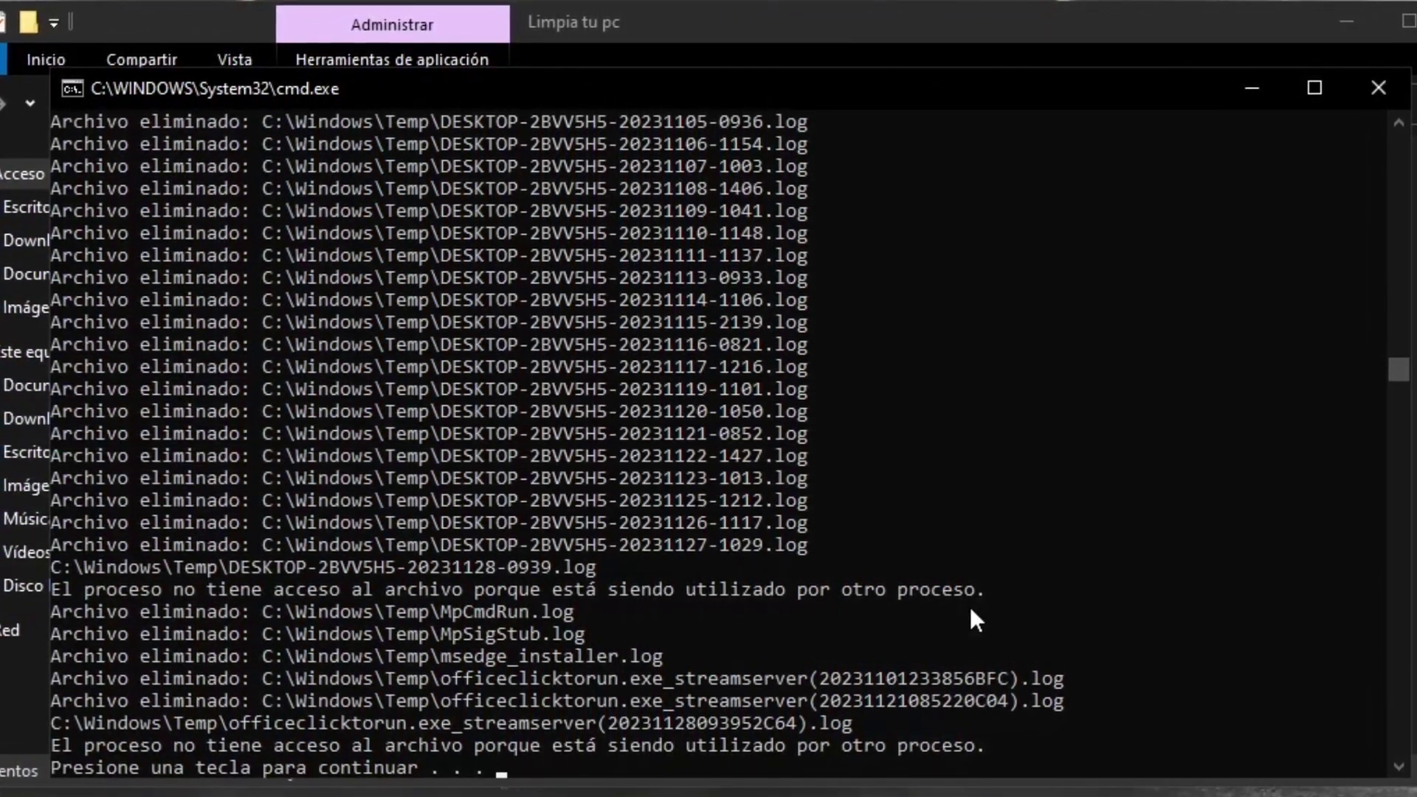
key("Return")
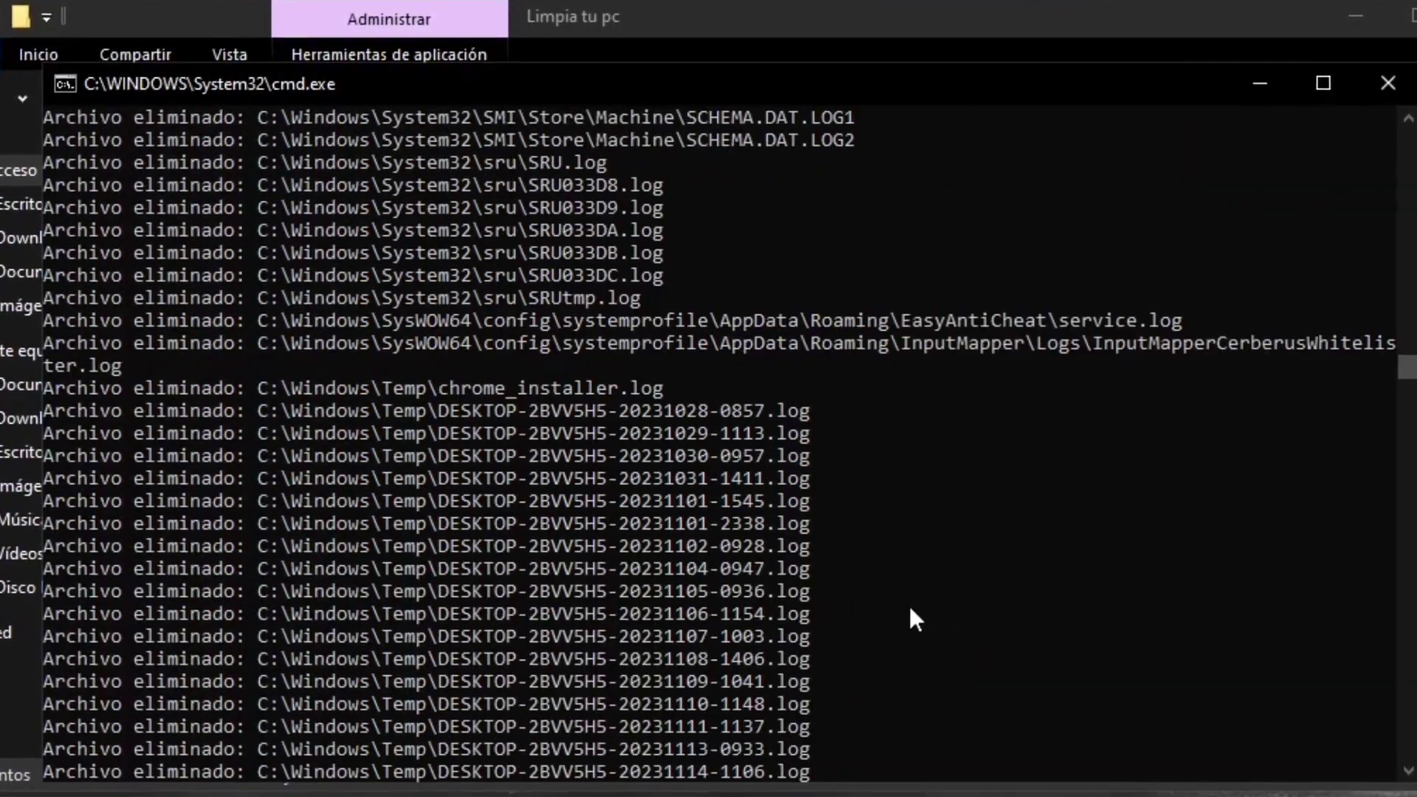
Look through the script's list of deleted files and close the console
scroll(901, 607, "up", 20)
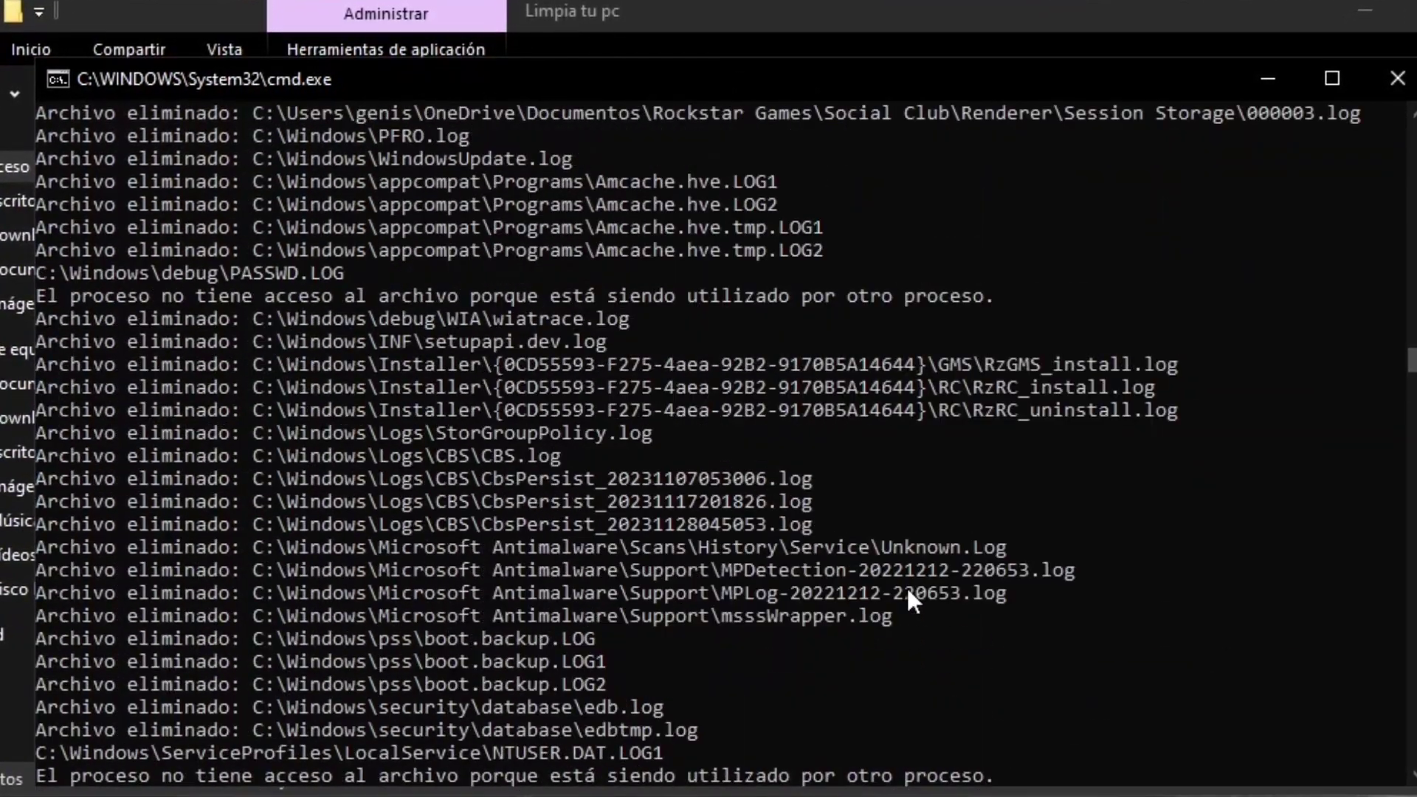
scroll(920, 593, "up", 20)
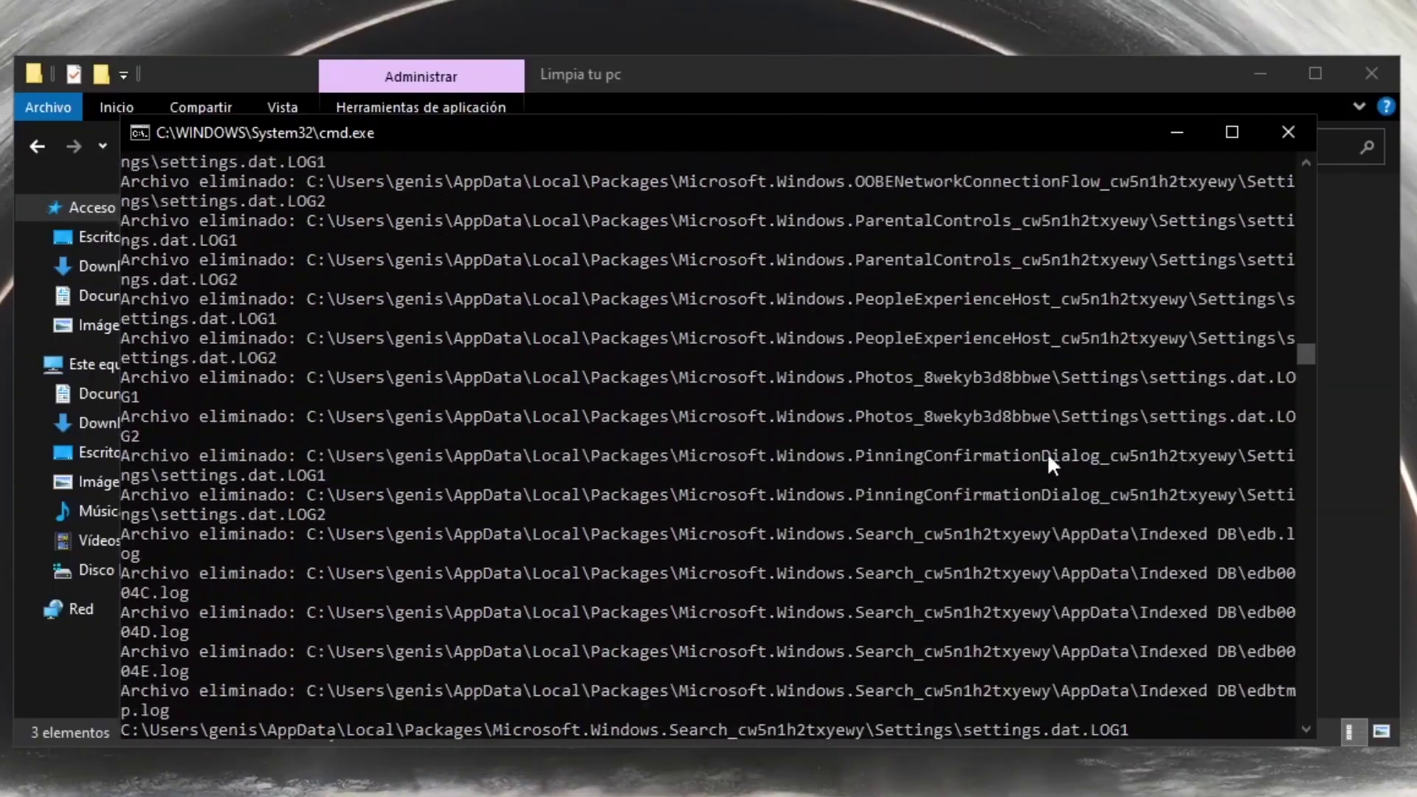
left_click_drag(1307, 360, 1270, 387)
scroll(841, 484, "down", 7)
scroll(841, 480, "down", 7)
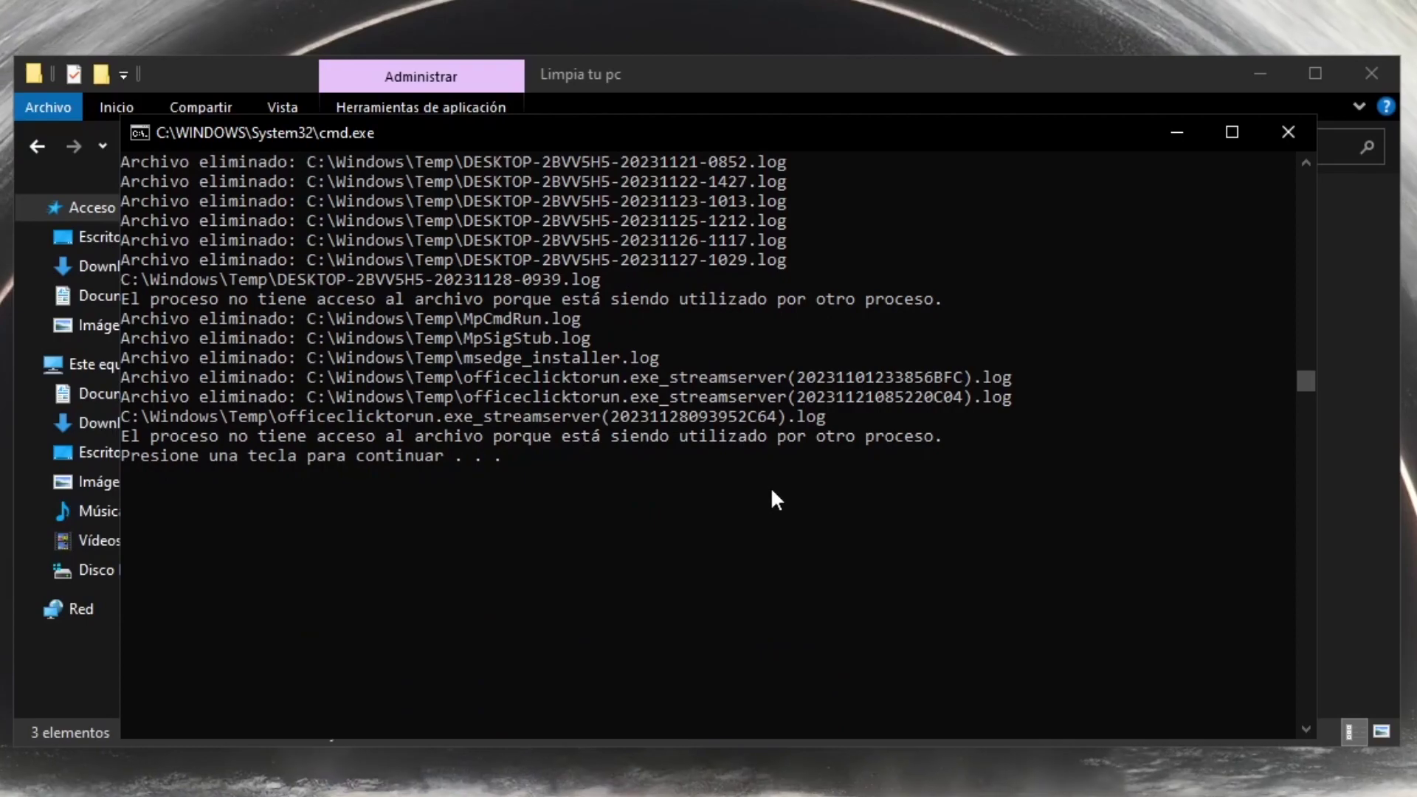
key("Return")
left_click_drag(1062, 399, 453, 208)
left_click_drag(970, 216, 317, 254)
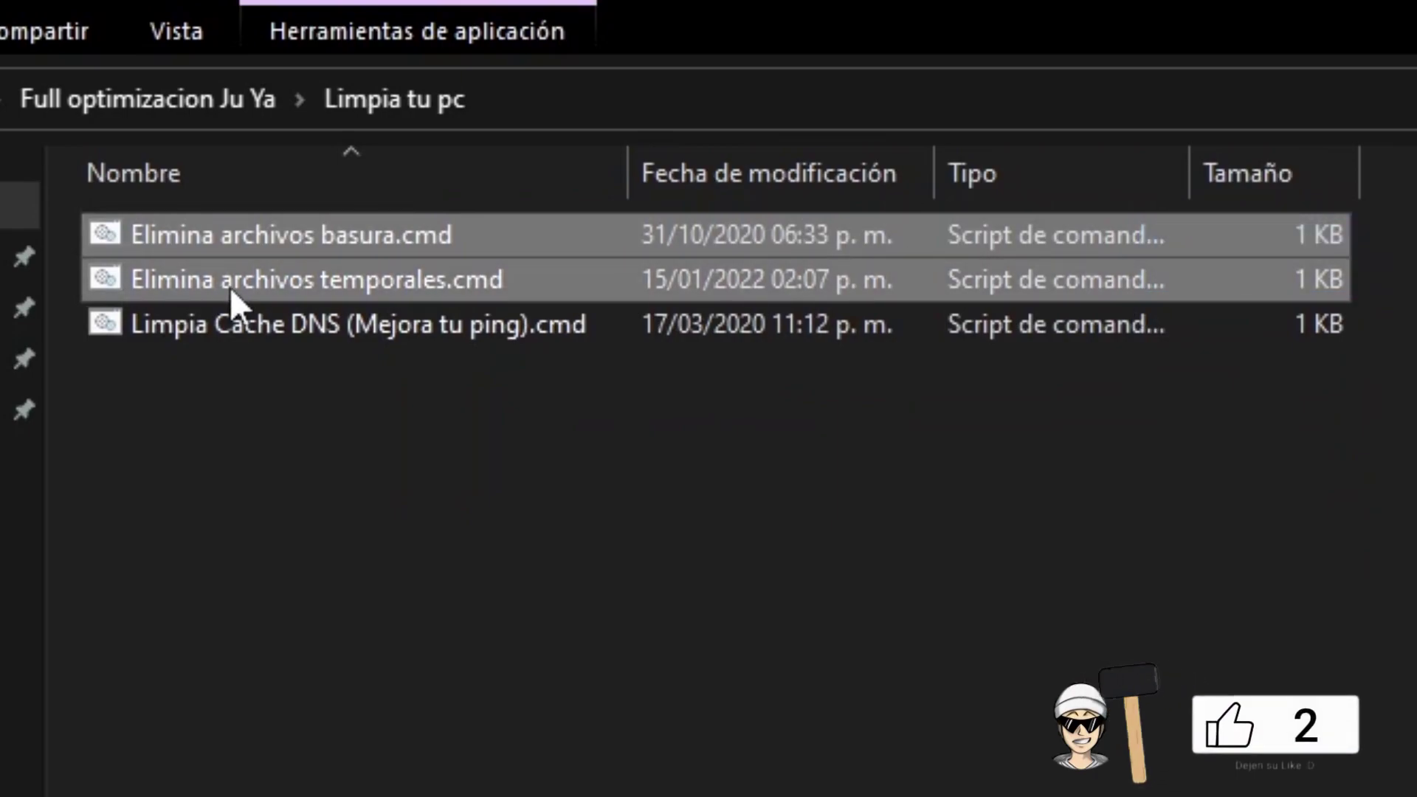
left_click_drag(721, 402, 273, 486)
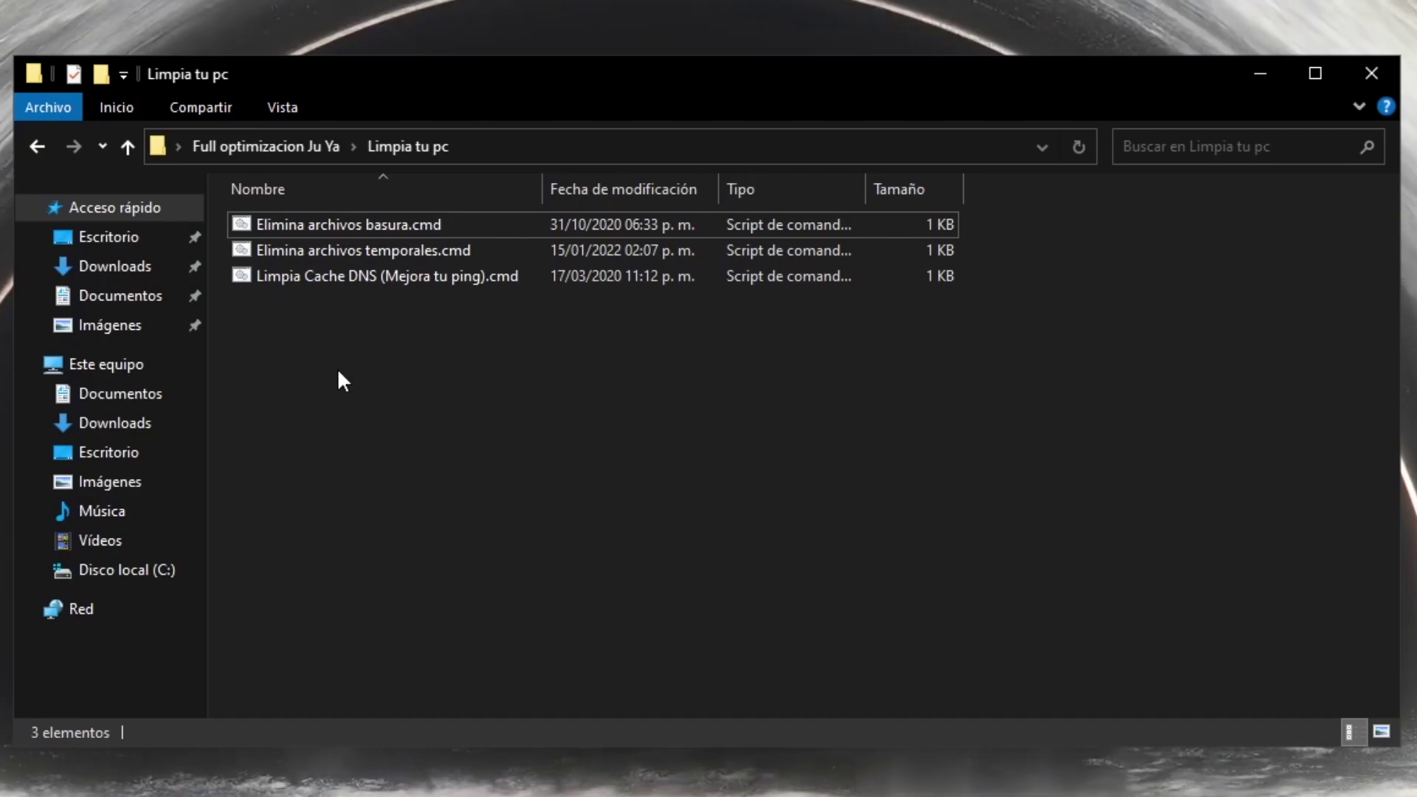
Return to the Full optimizacion Ju Ya folder and open Optimizaciones del registro
key("alt+Up")
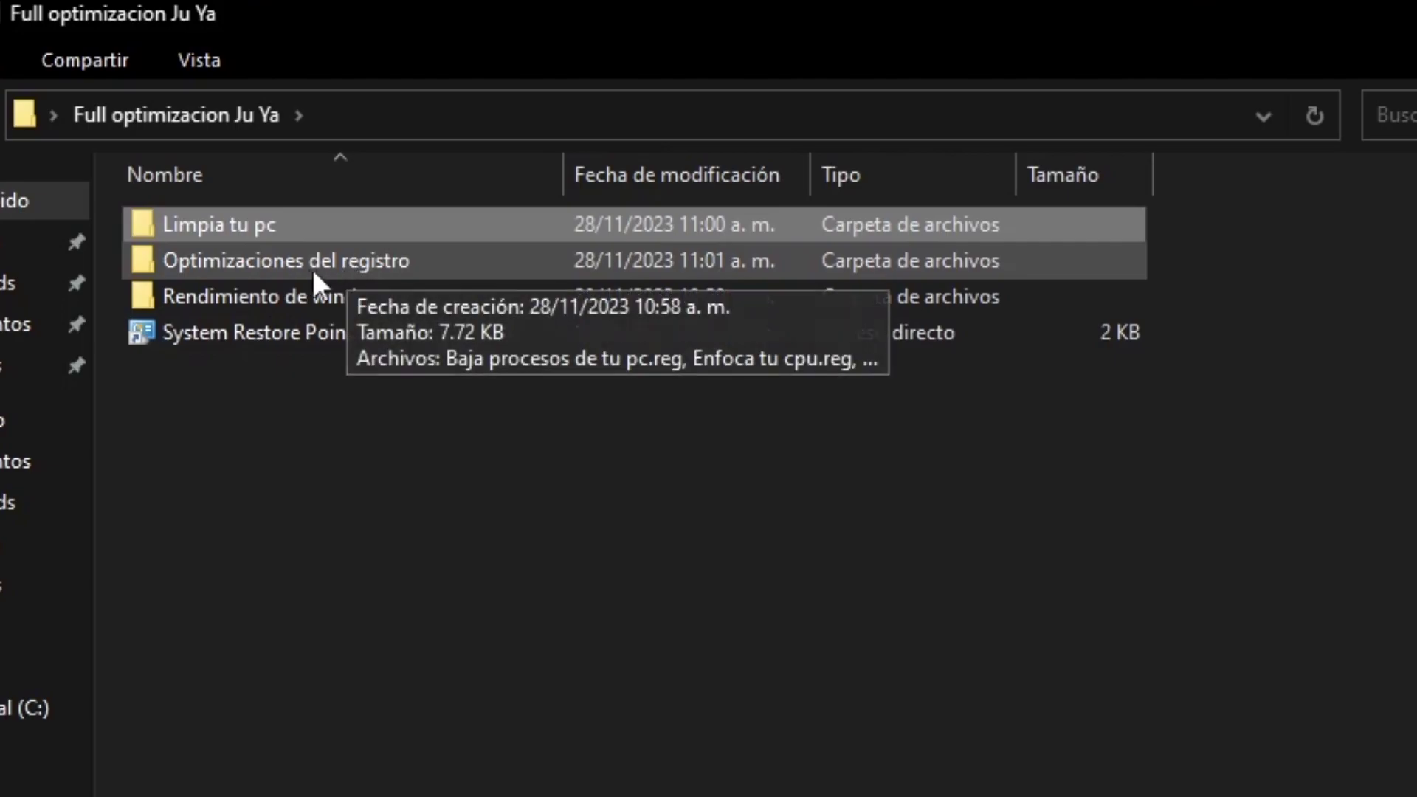
double_click(309, 268)
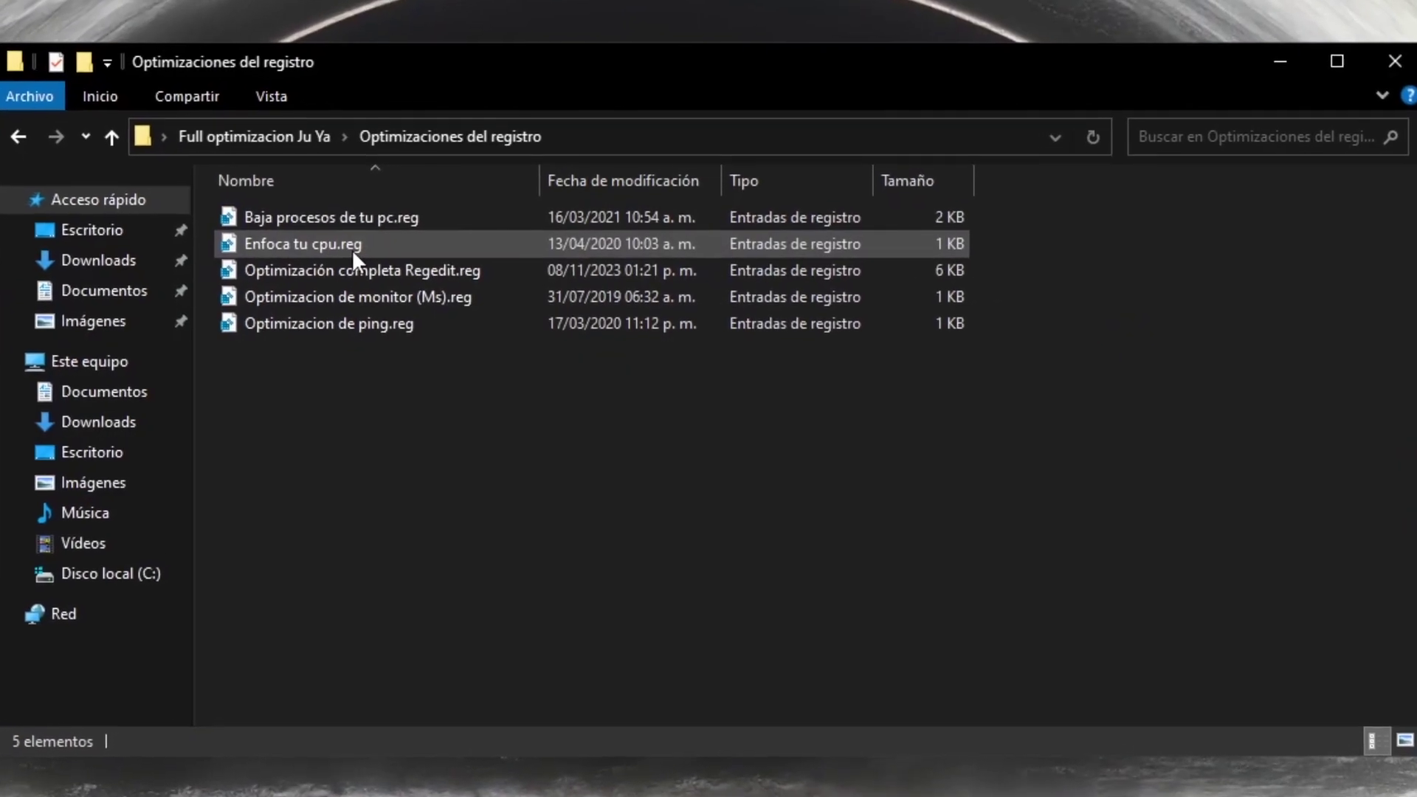
left_click_drag(679, 476, 191, 206)
left_click_drag(1091, 181, 177, 185)
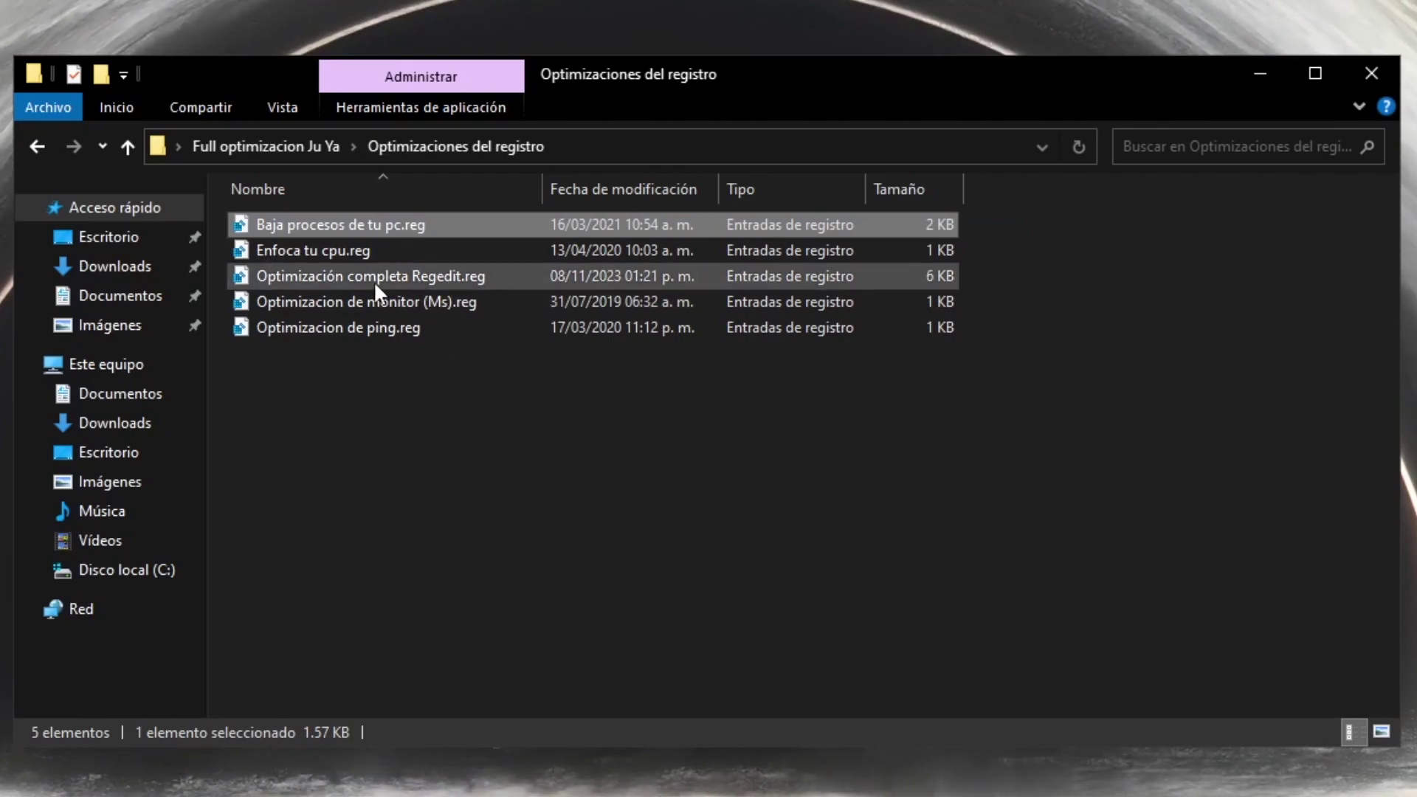
Merge Baja procesos de tu pc.reg into the Windows registry, accepting the confirmation
double_click(358, 225)
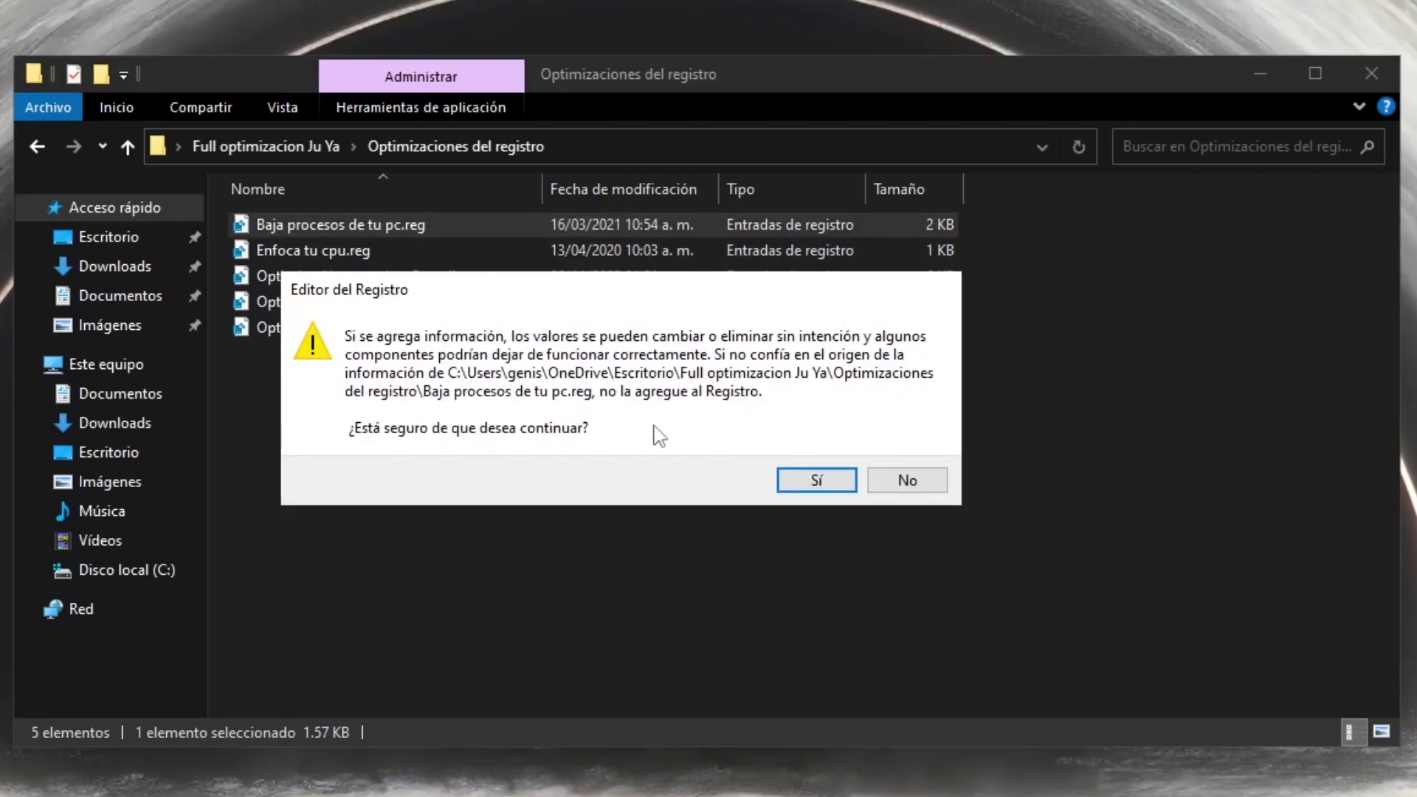
left_click(808, 489)
left_click(878, 456)
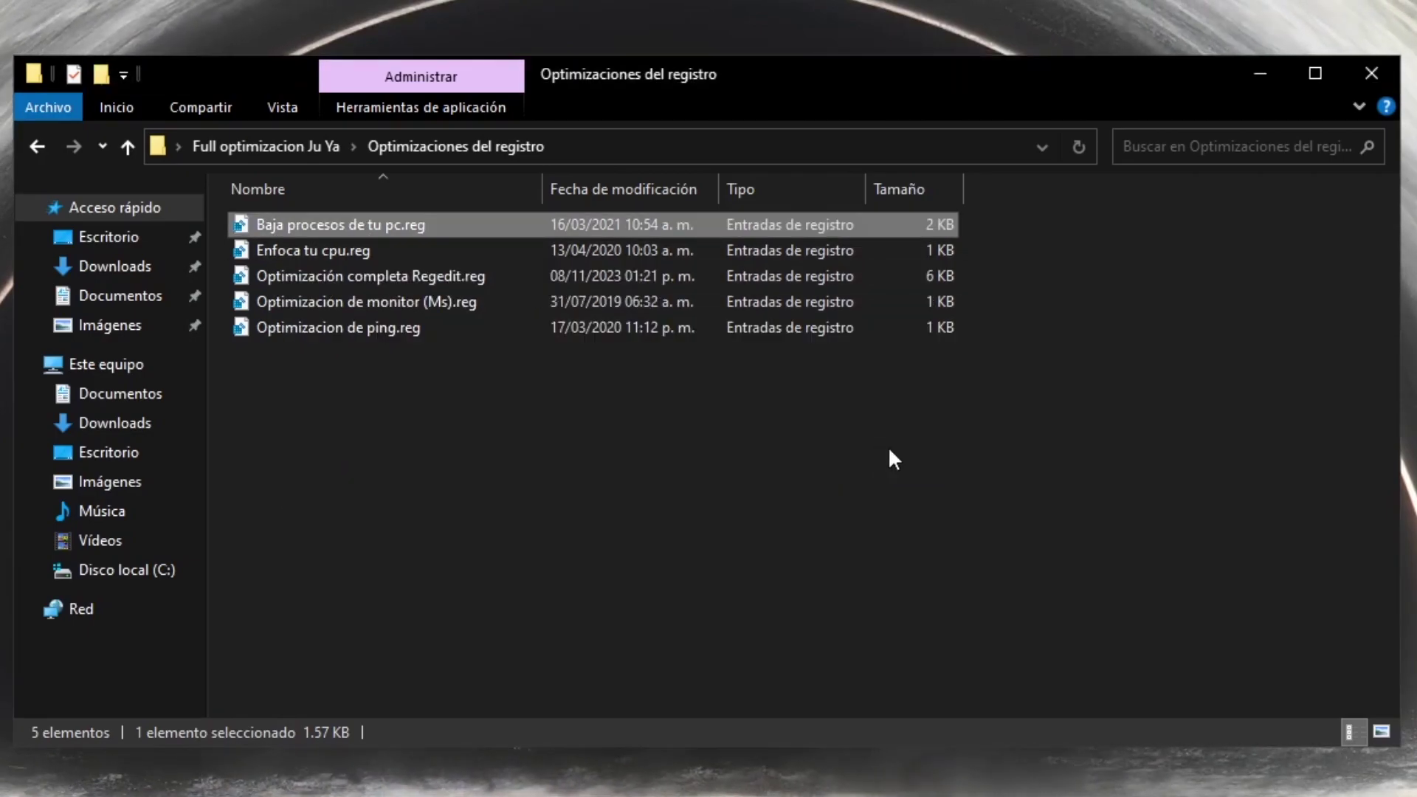
left_click_drag(1049, 401, 422, 427)
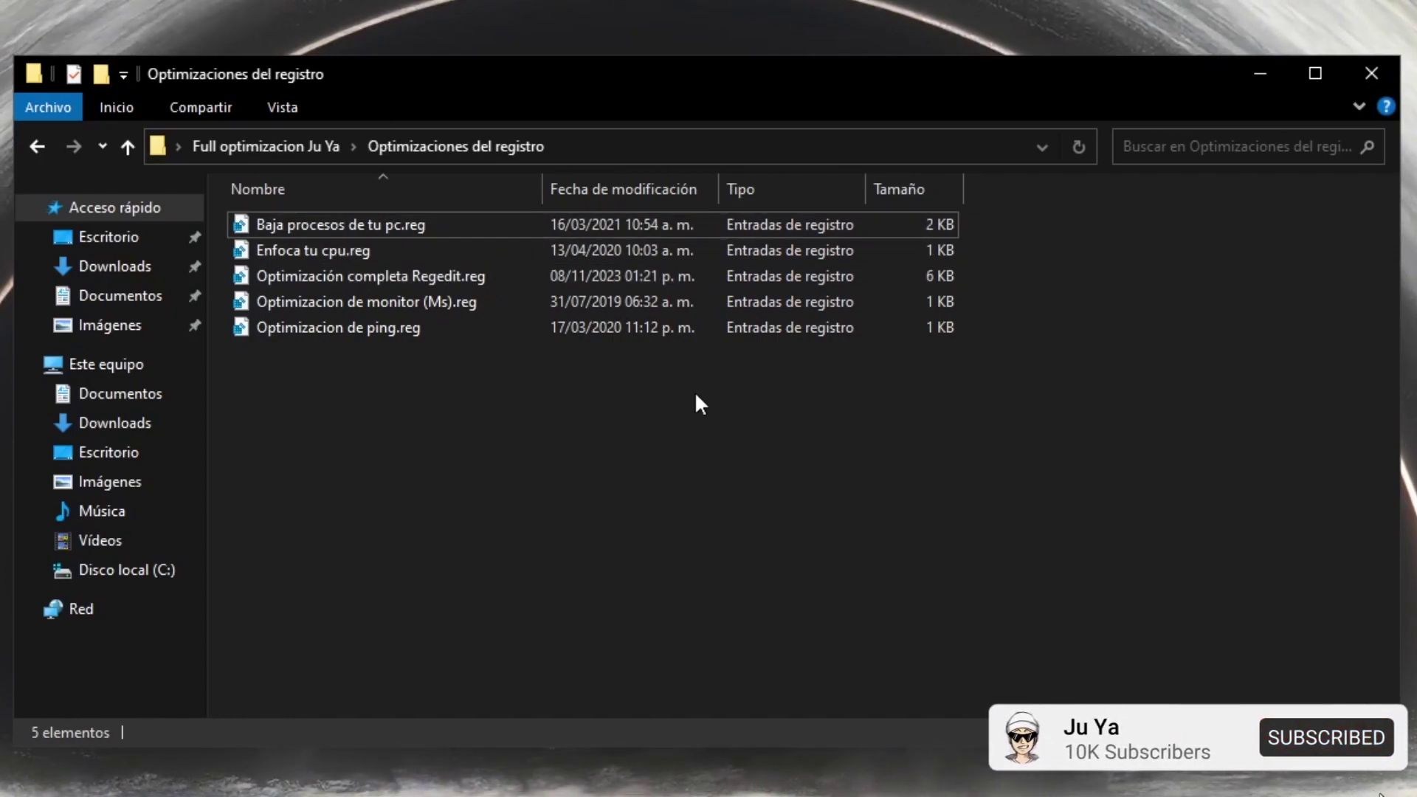
Merge Optimización completa Regedit.reg into the Windows registry, accepting the confirmation
double_click(434, 276)
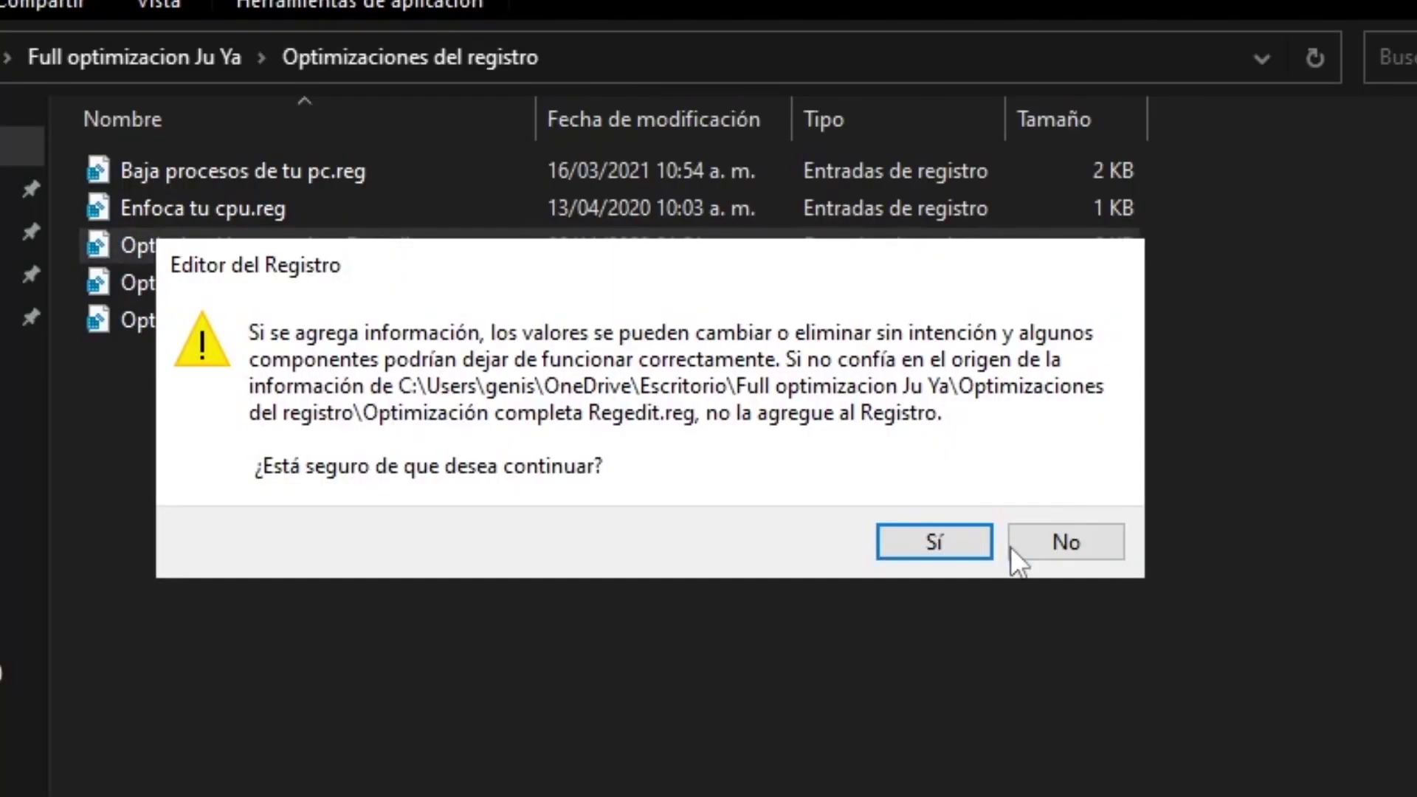
left_click(987, 545)
left_click(1086, 487)
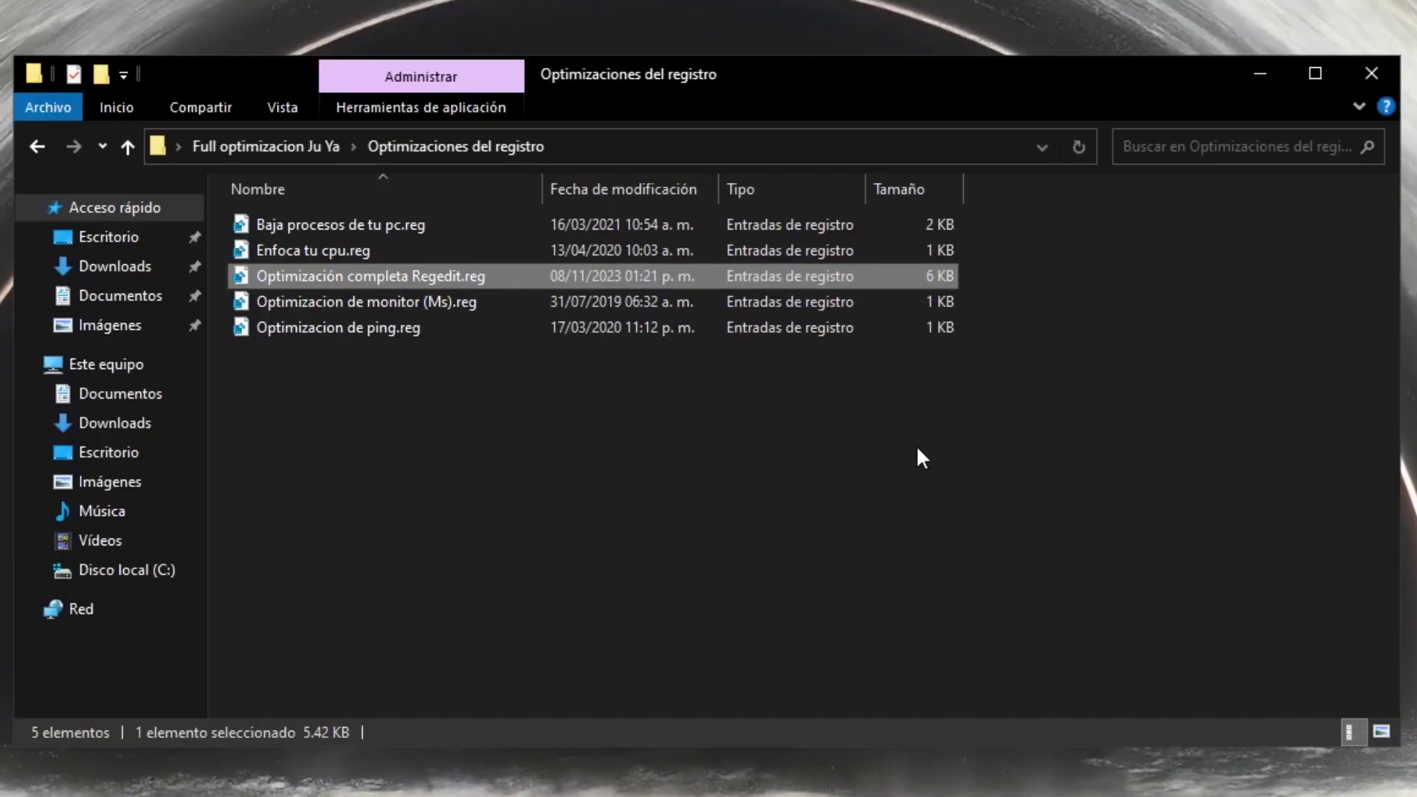
Launch WinSlap.exe from the Rendimiento de windows folder in Full optimizacion Ju Ya and look through its list of tweaks
key("alt+Up")
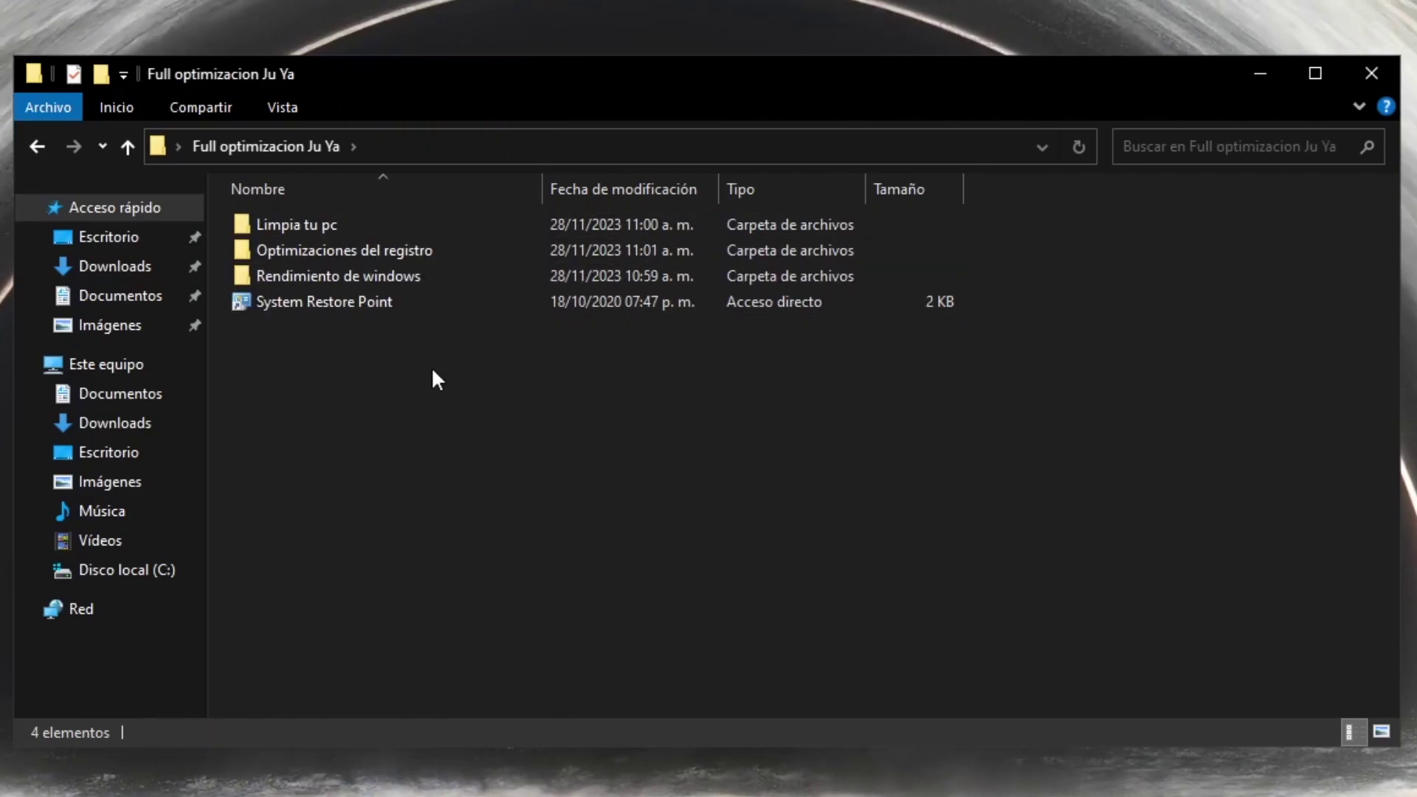
left_click(356, 281)
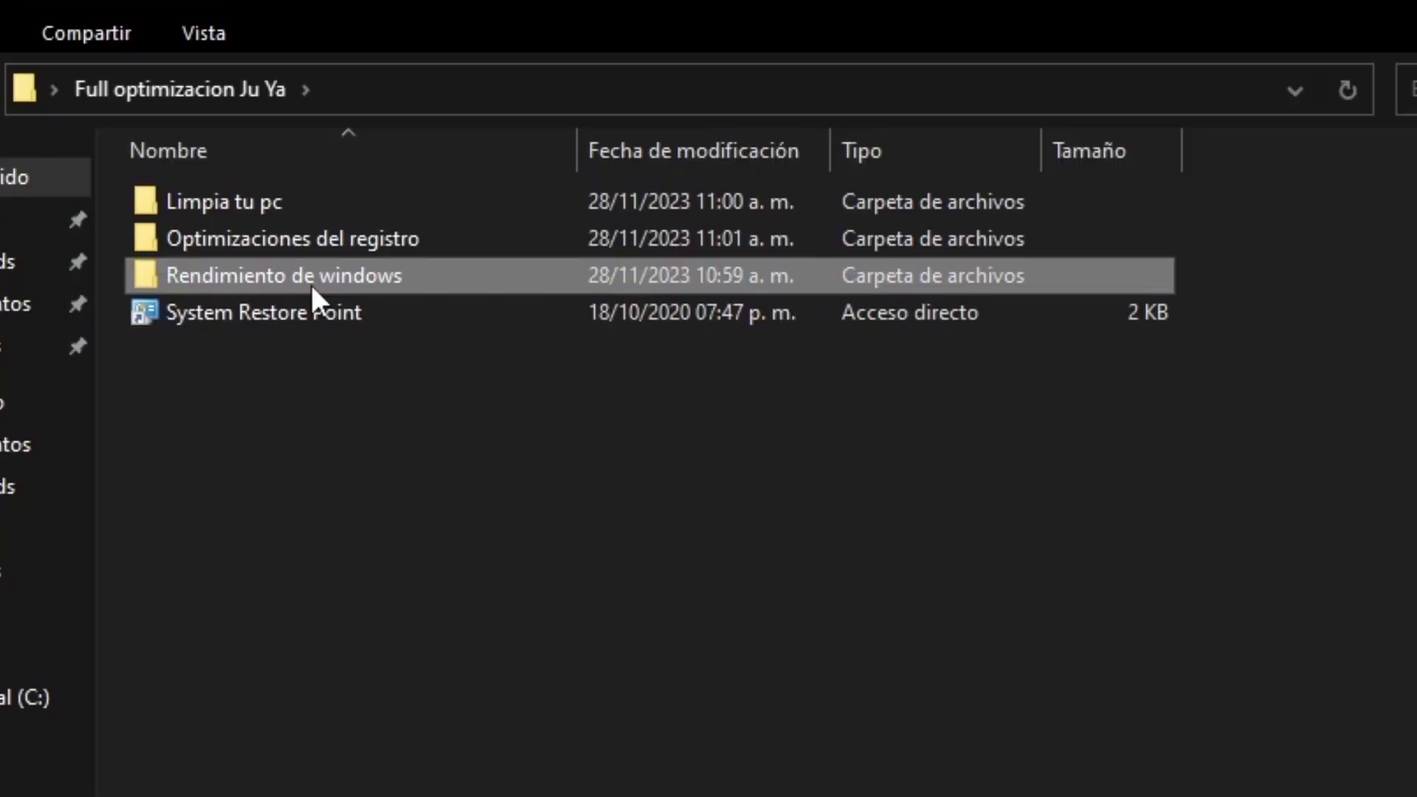
double_click(312, 285)
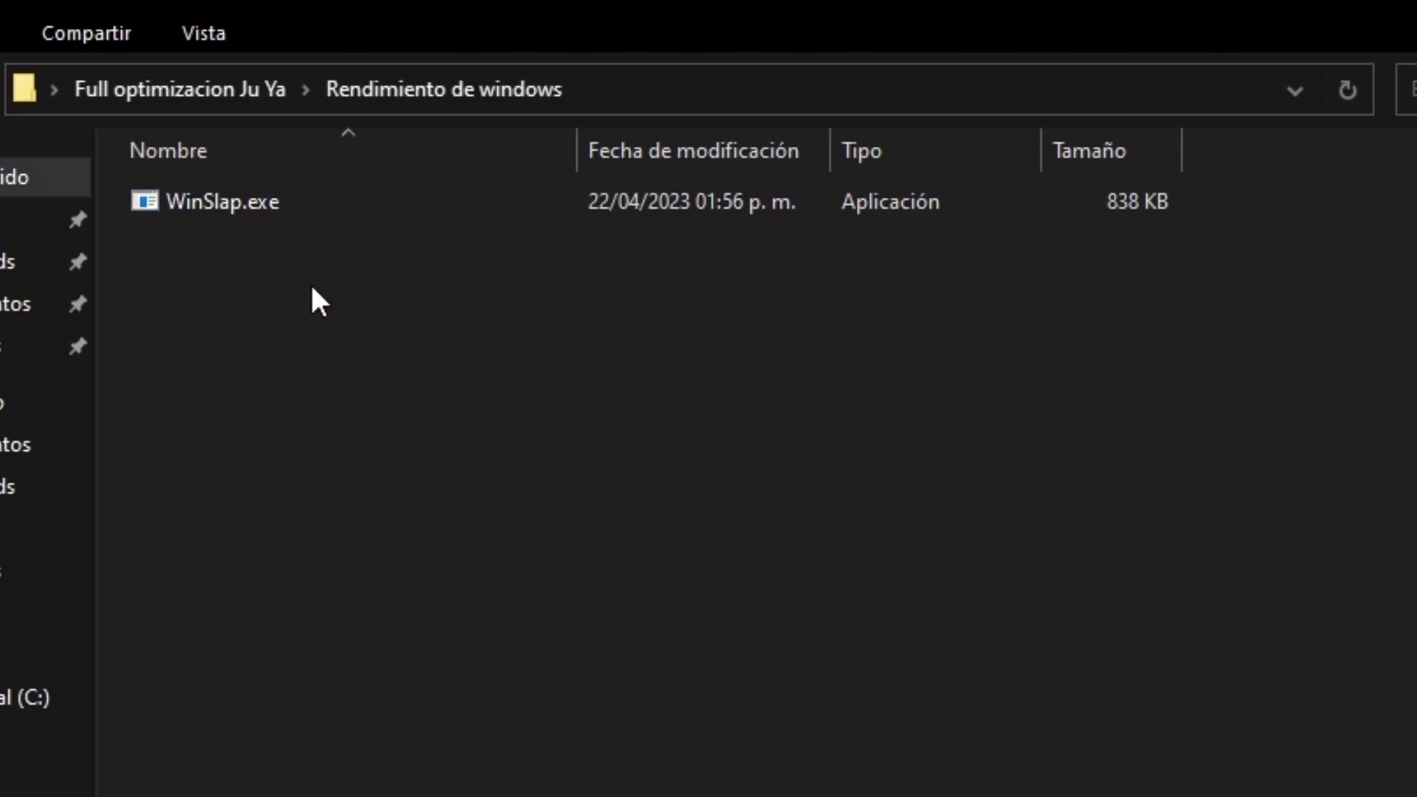
left_click_drag(1337, 301, 244, 221)
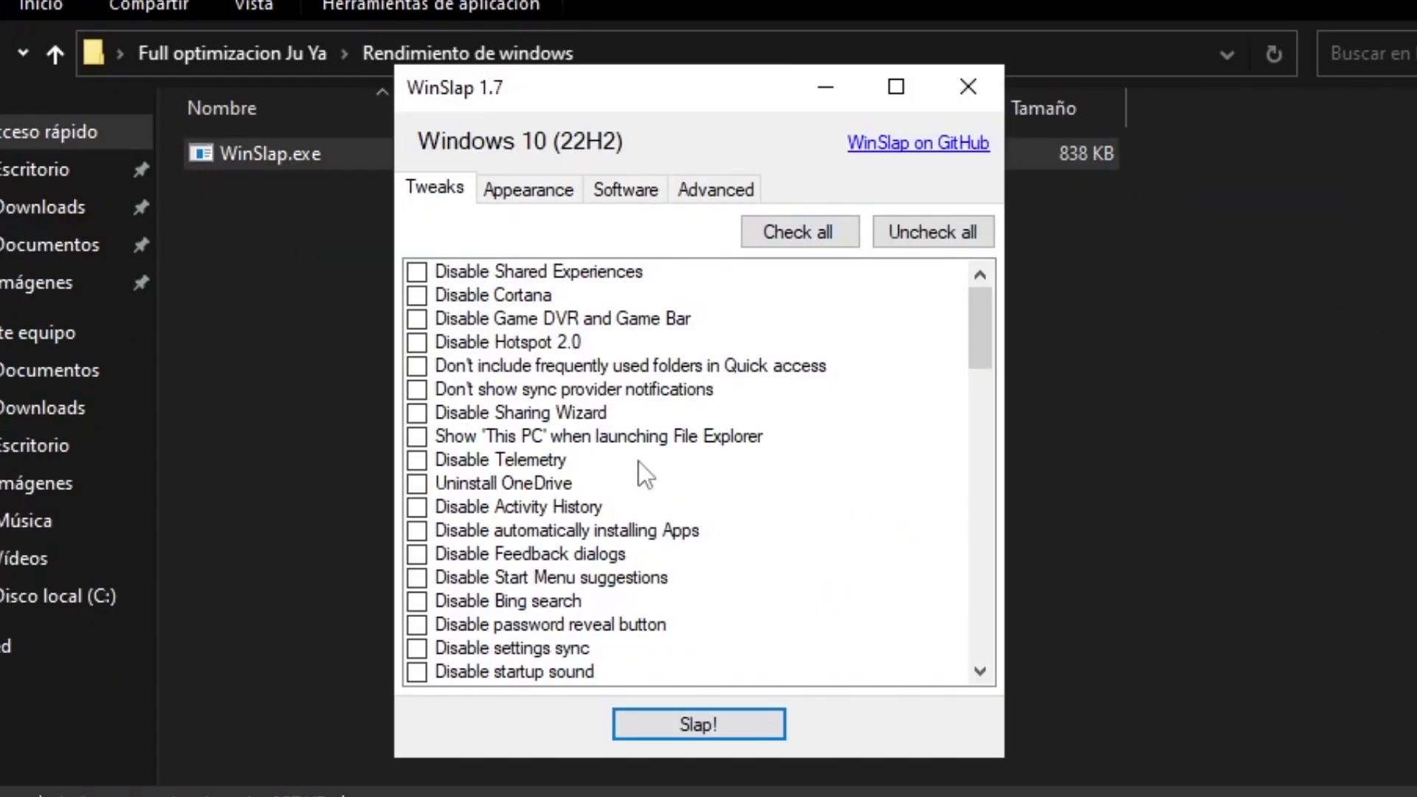
left_click_drag(981, 331, 954, 307)
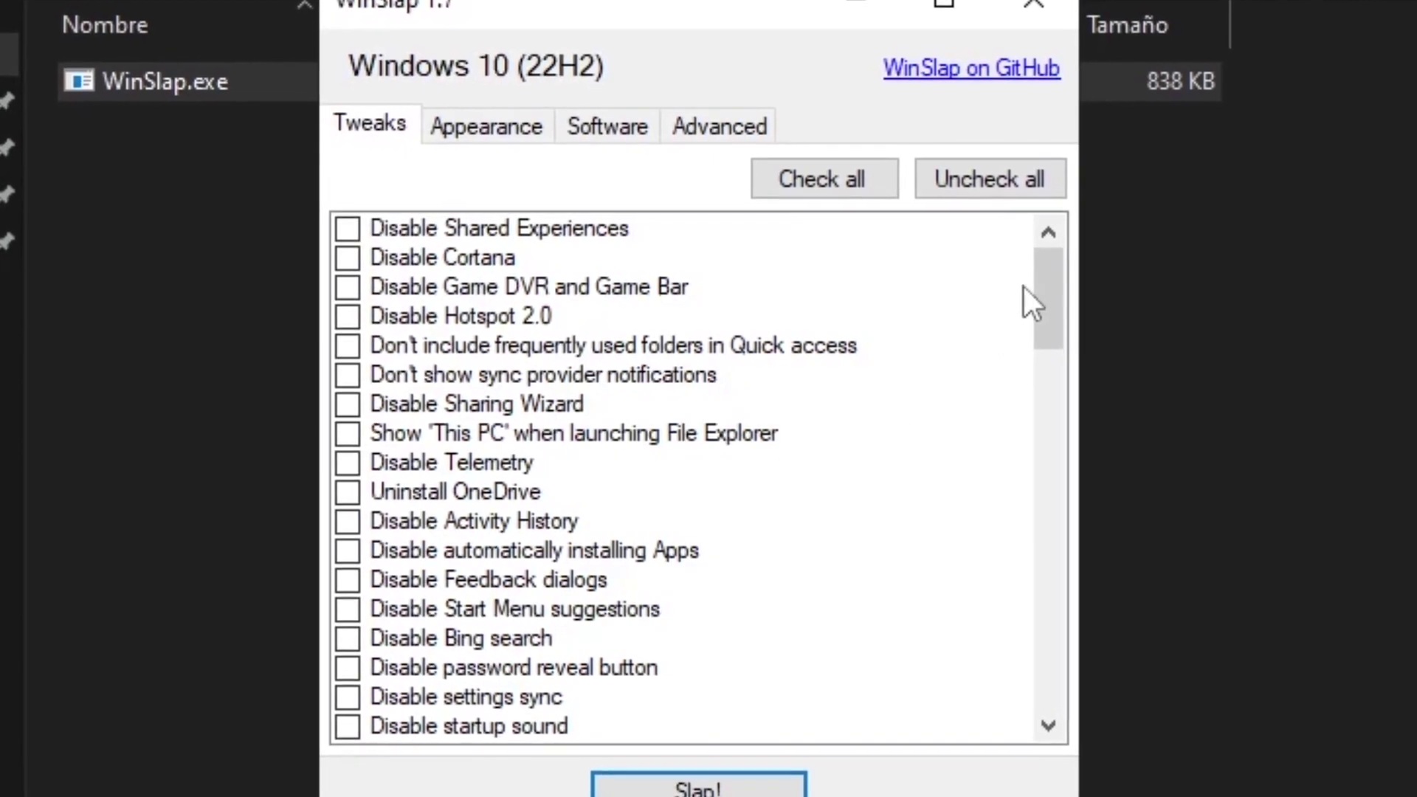
left_click_drag(1056, 295, 1114, 566)
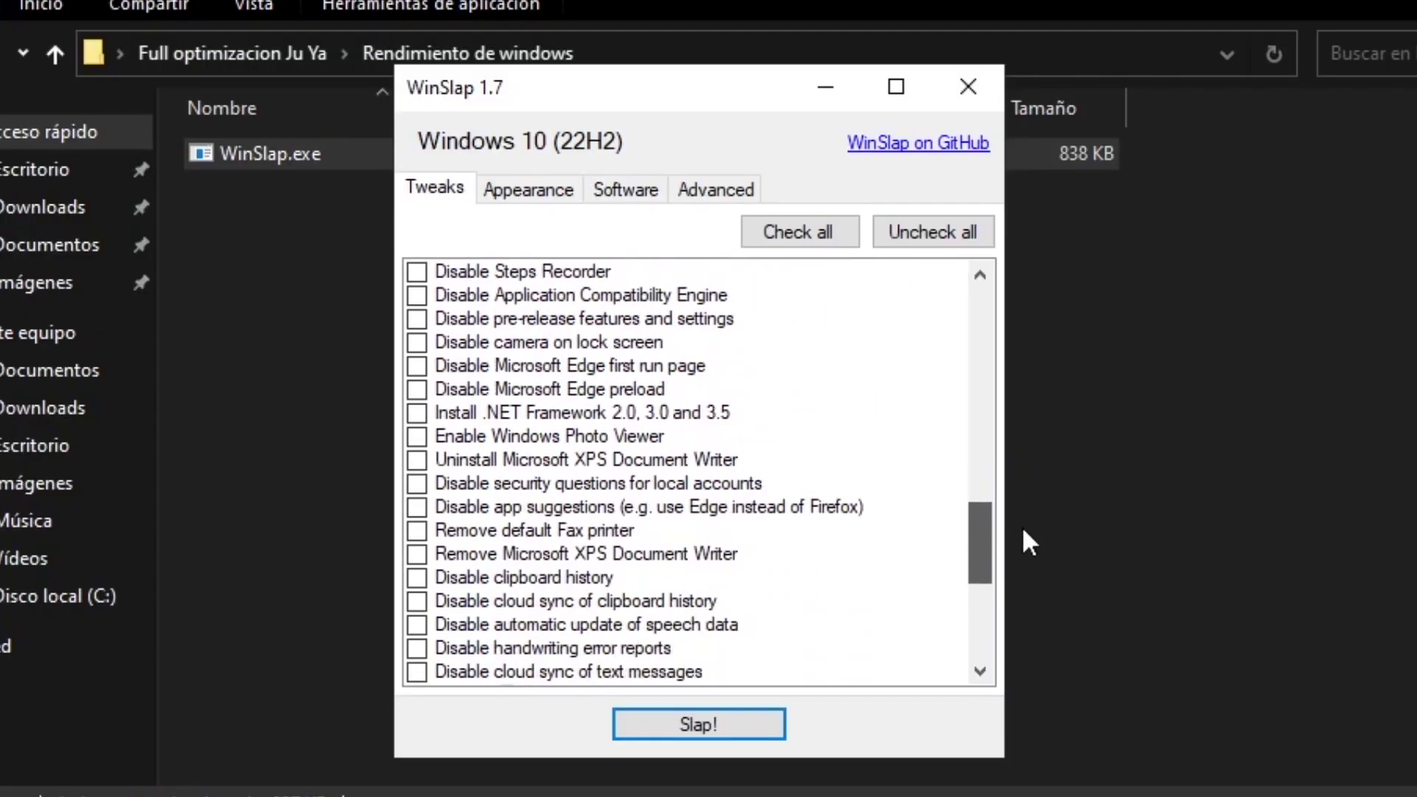
Select the Disable Cortana tweak in the WinSlap list and deselect it again
left_click_drag(1023, 530, 1021, 310)
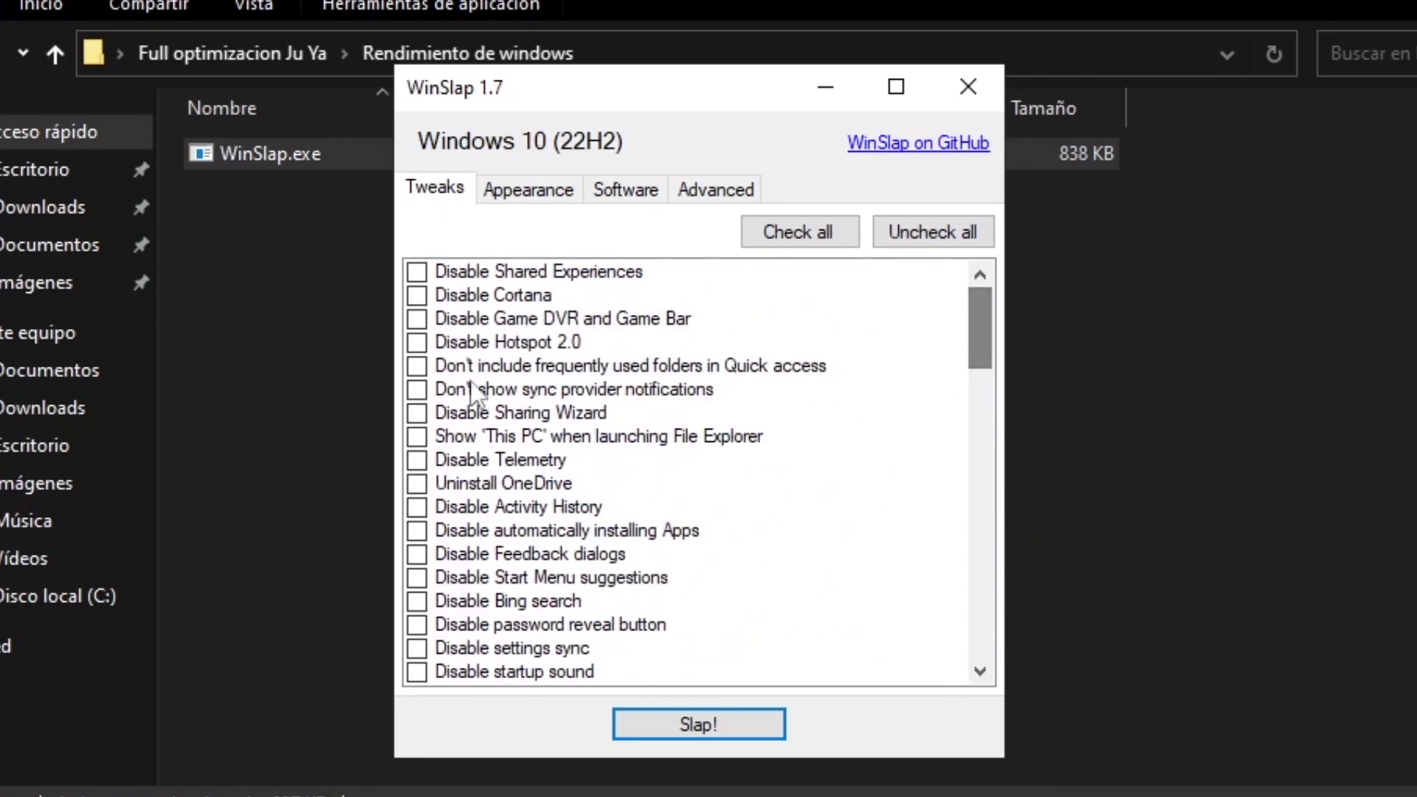
left_click(419, 297)
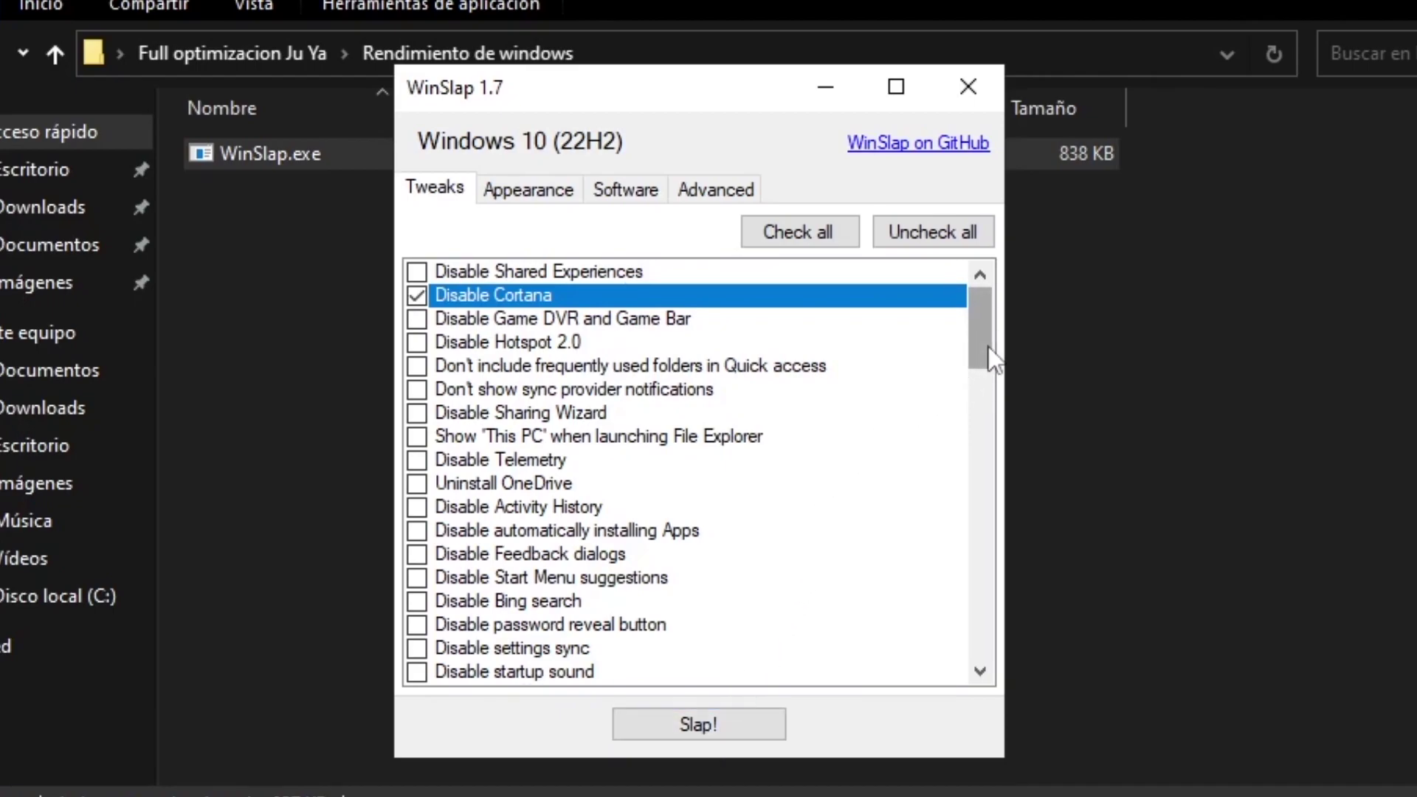
left_click(417, 296)
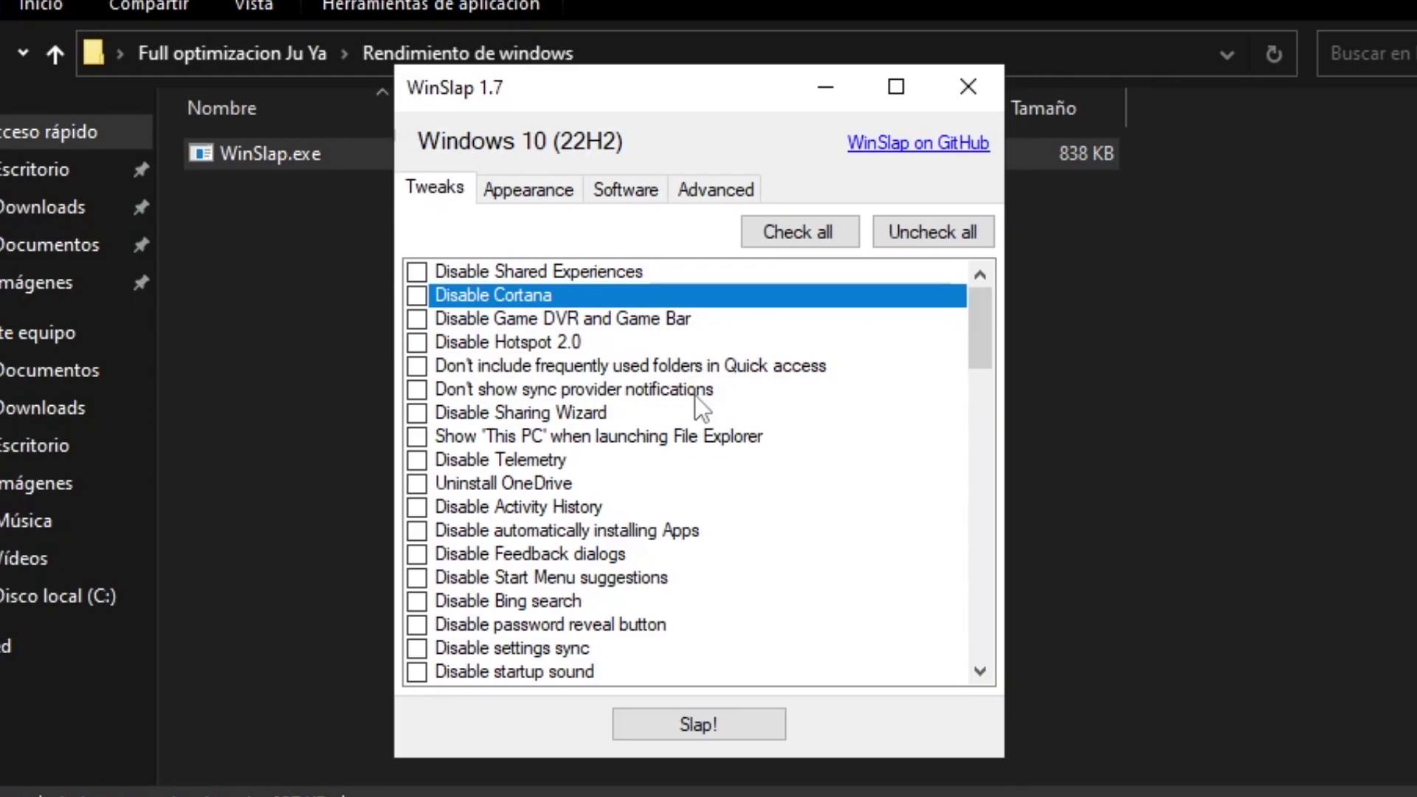
Examine the full list of WinSlap system tweaks, from the privacy options through the power plan and lock screen entries
scroll(849, 410, "down", 2)
scroll(849, 411, "down", 8)
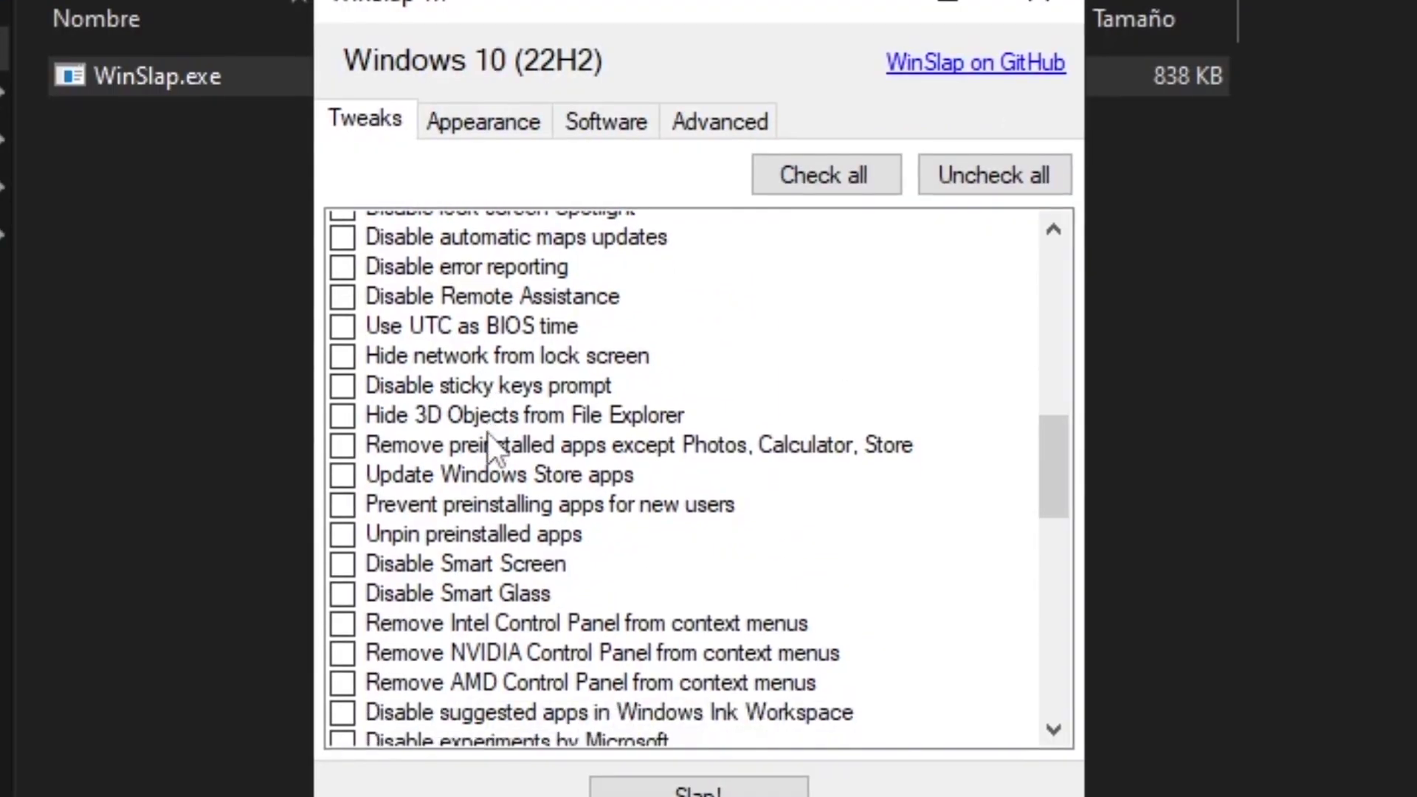
scroll(488, 433, "down", 4)
scroll(488, 435, "down", 4)
scroll(512, 431, "down", 2)
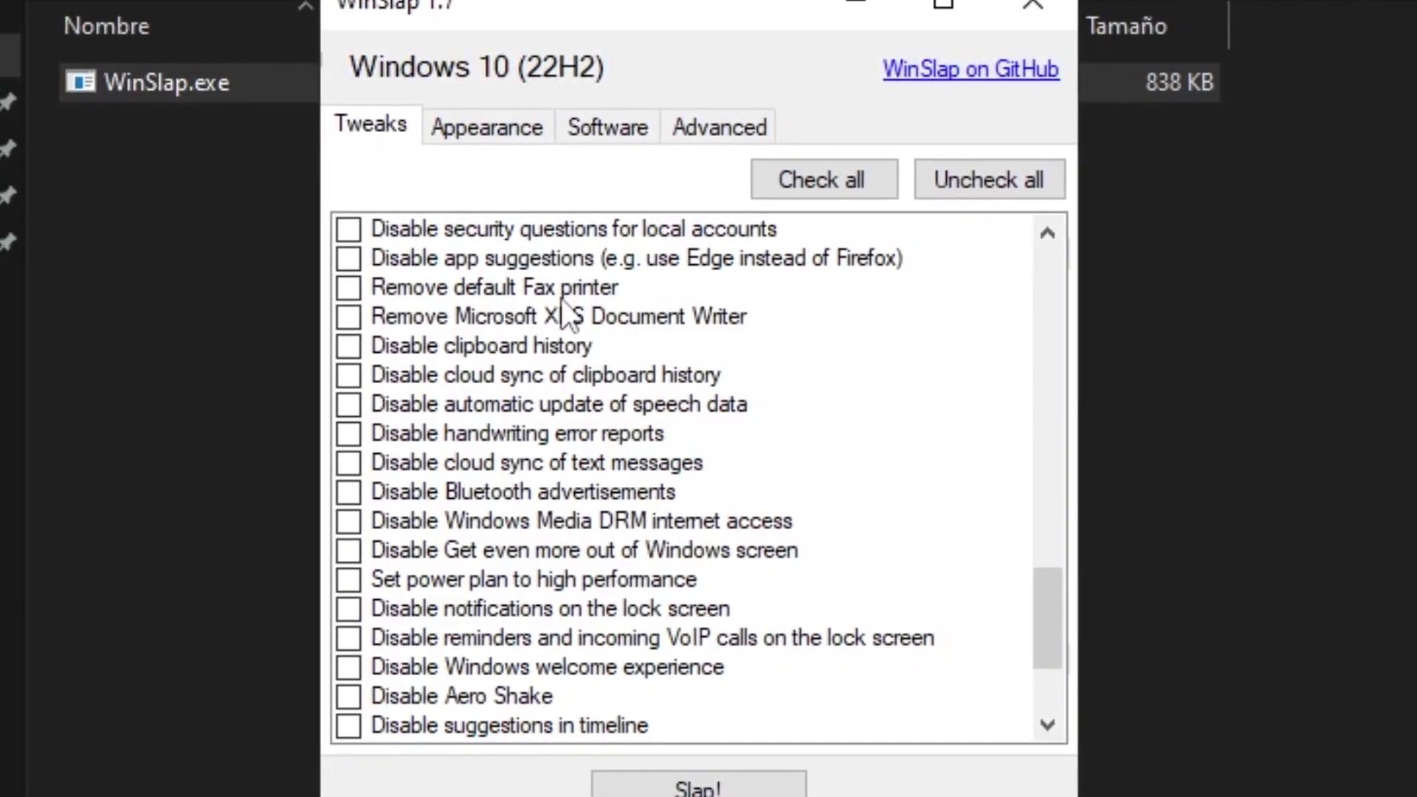
scroll(561, 298, "down", 3)
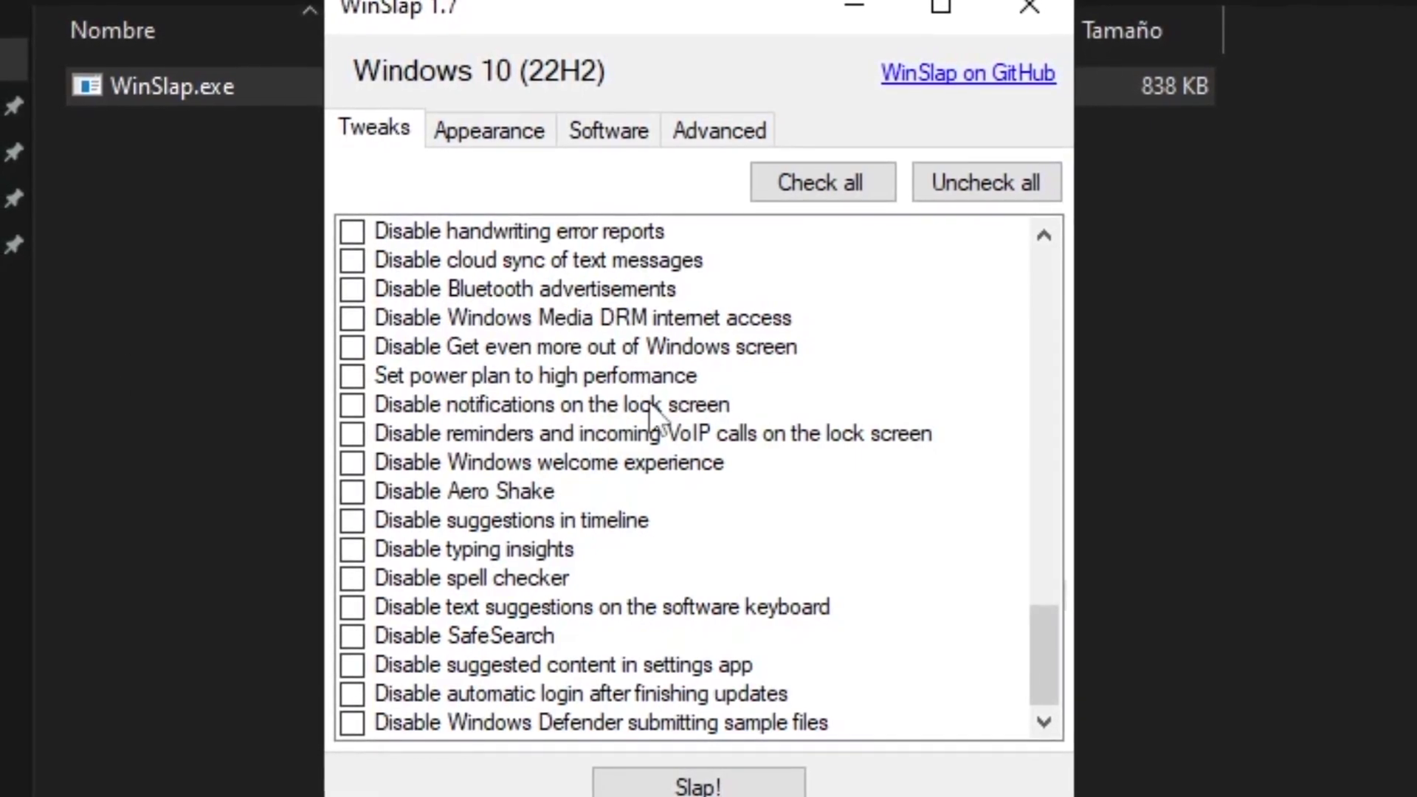
scroll(484, 405, "up", 1)
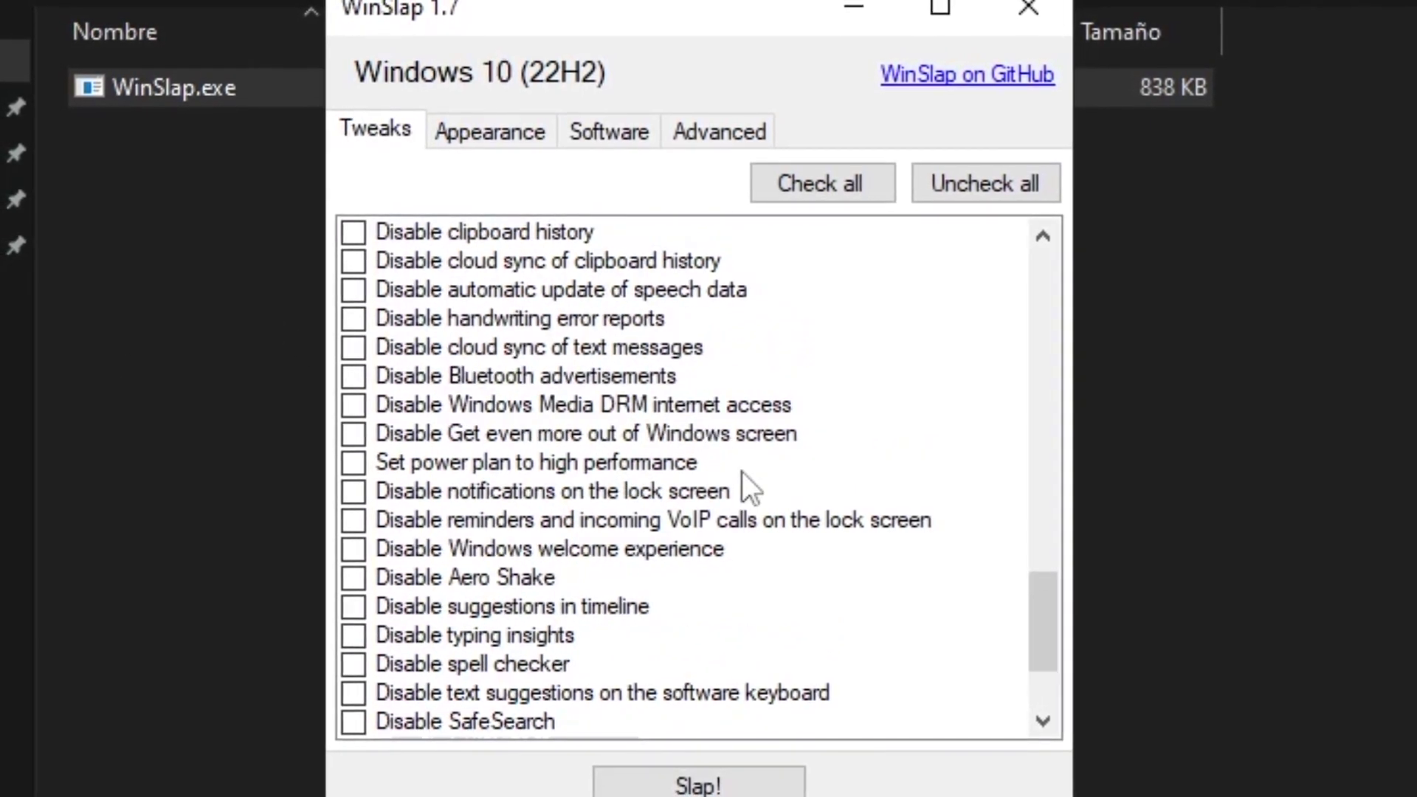
scroll(742, 472, "up", 3)
scroll(745, 478, "up", 3)
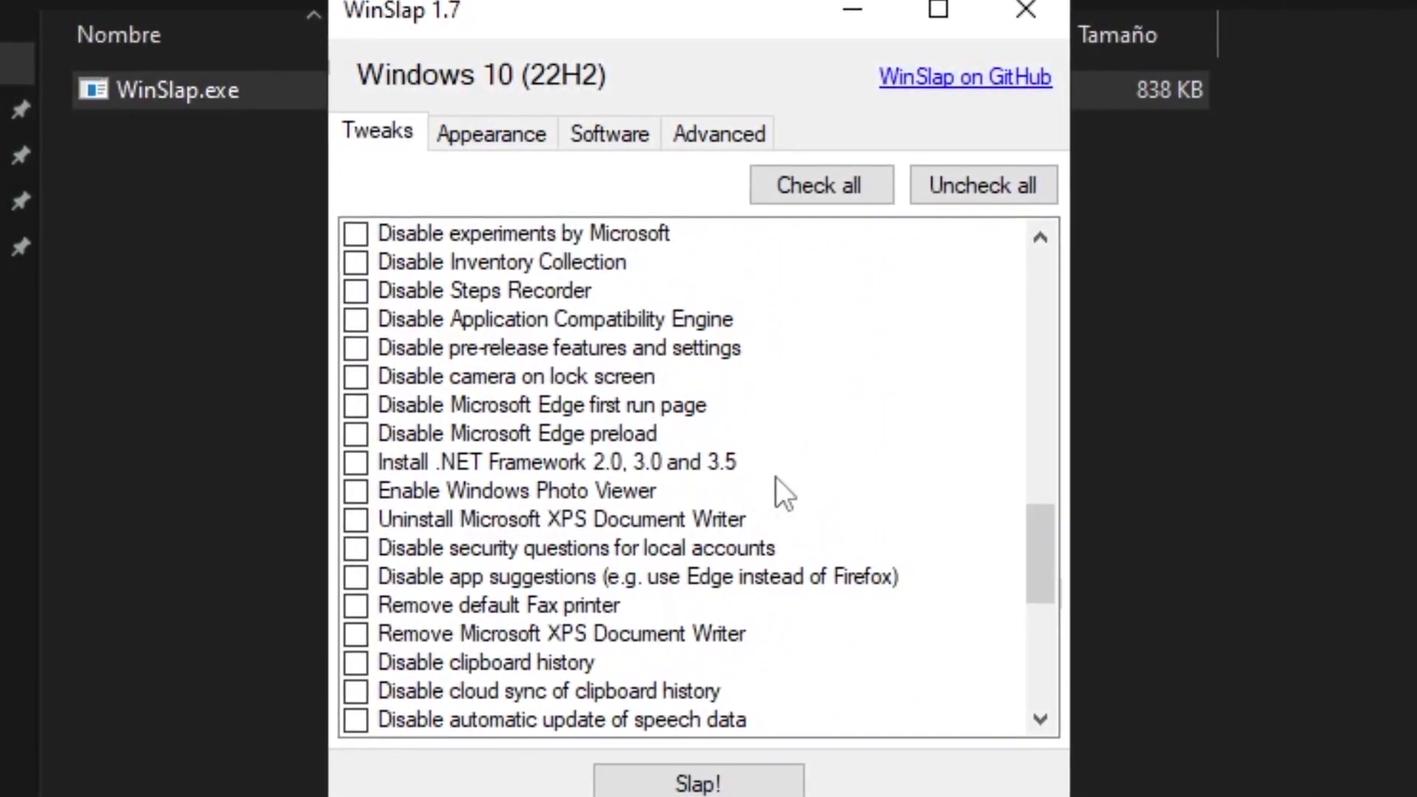
scroll(775, 483, "up", 2)
scroll(776, 477, "up", 10)
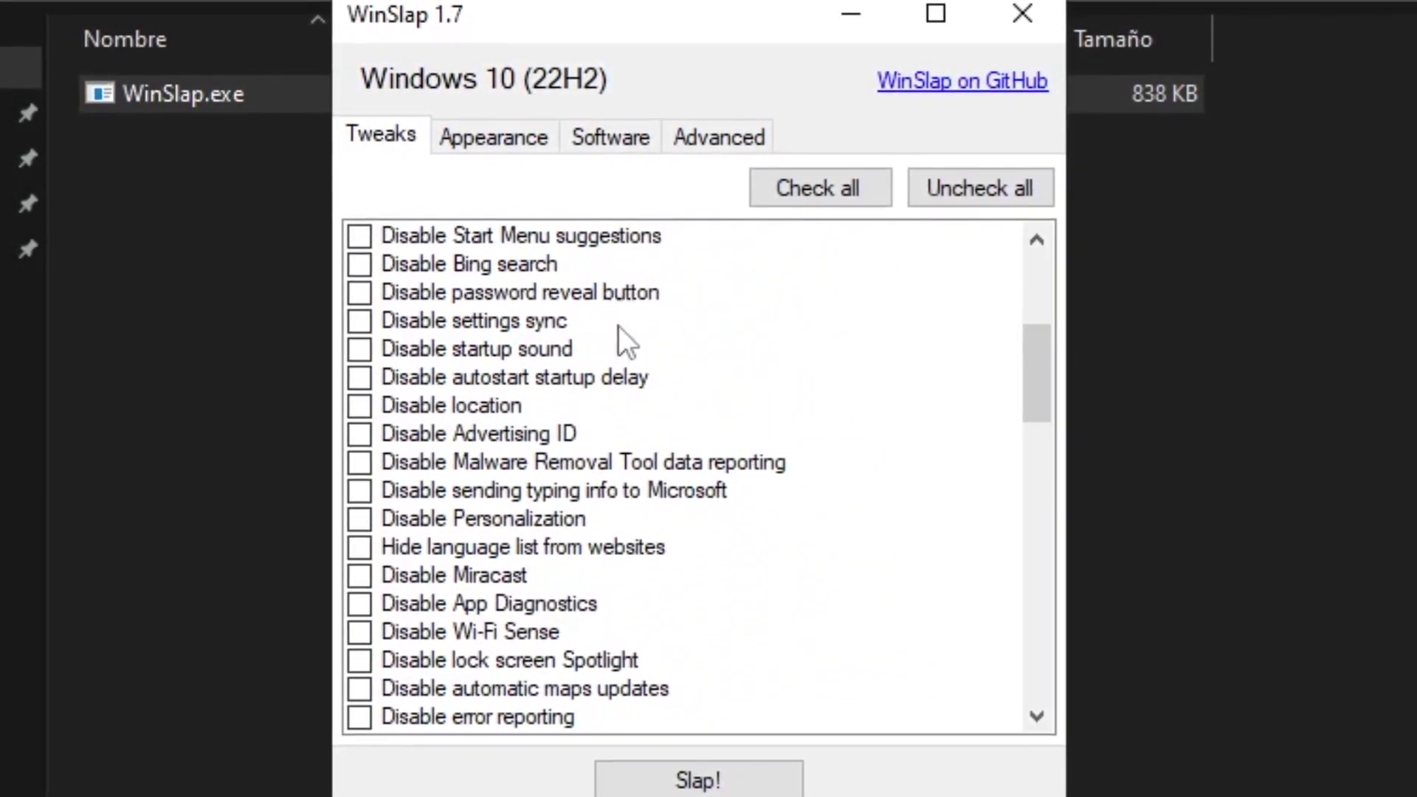
Review WinSlap's Appearance, Software and Advanced options and return to the Tweaks list
left_click(484, 140)
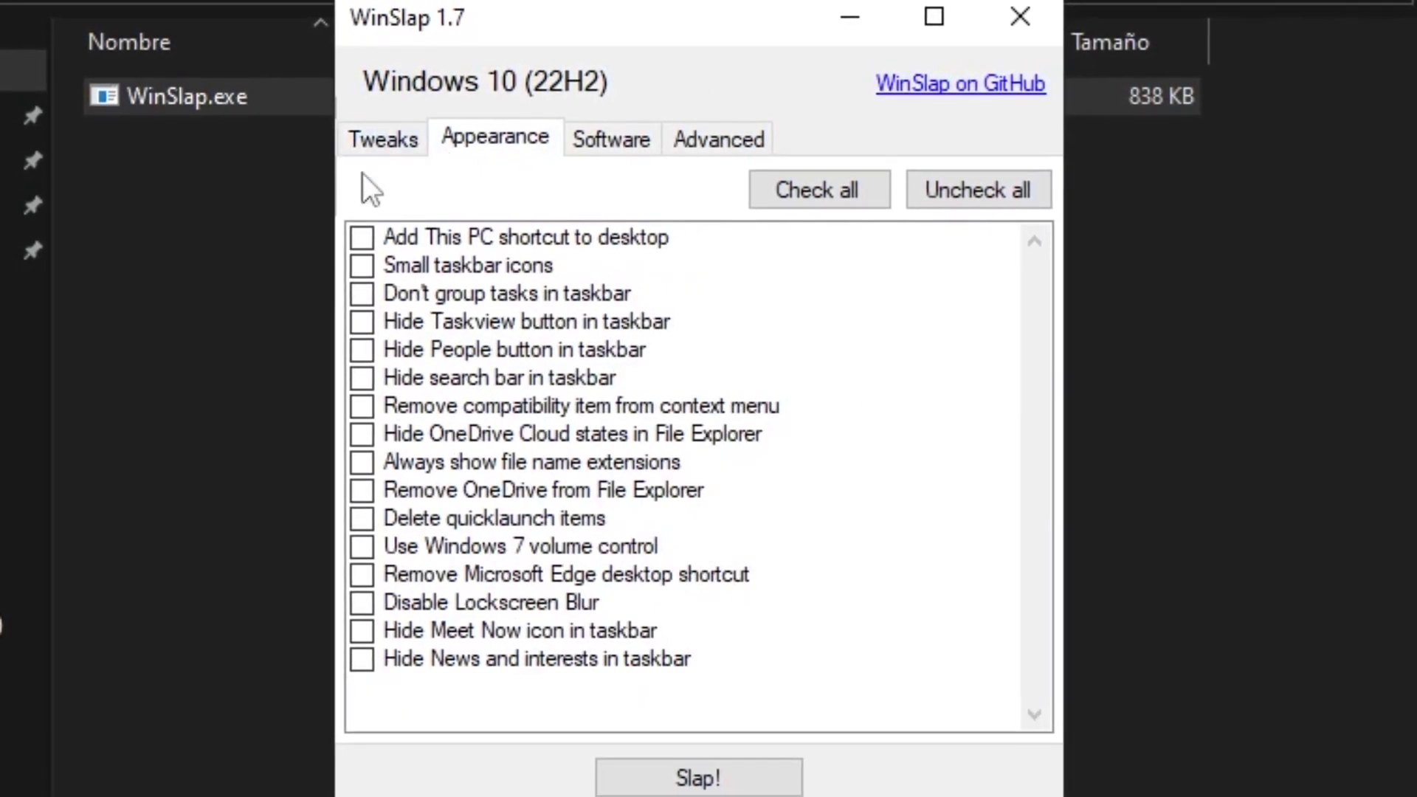
left_click(643, 140)
left_click(707, 139)
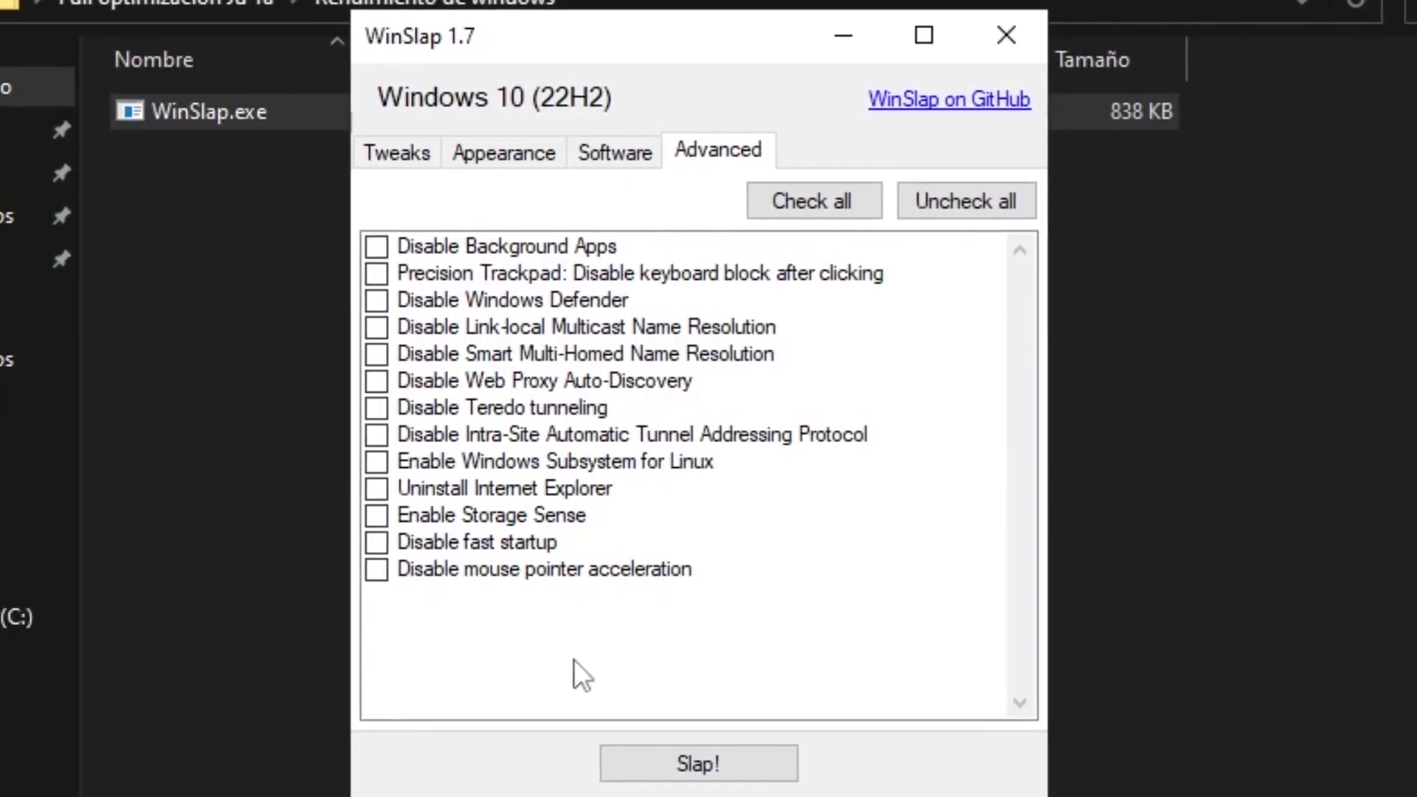
left_click(647, 157)
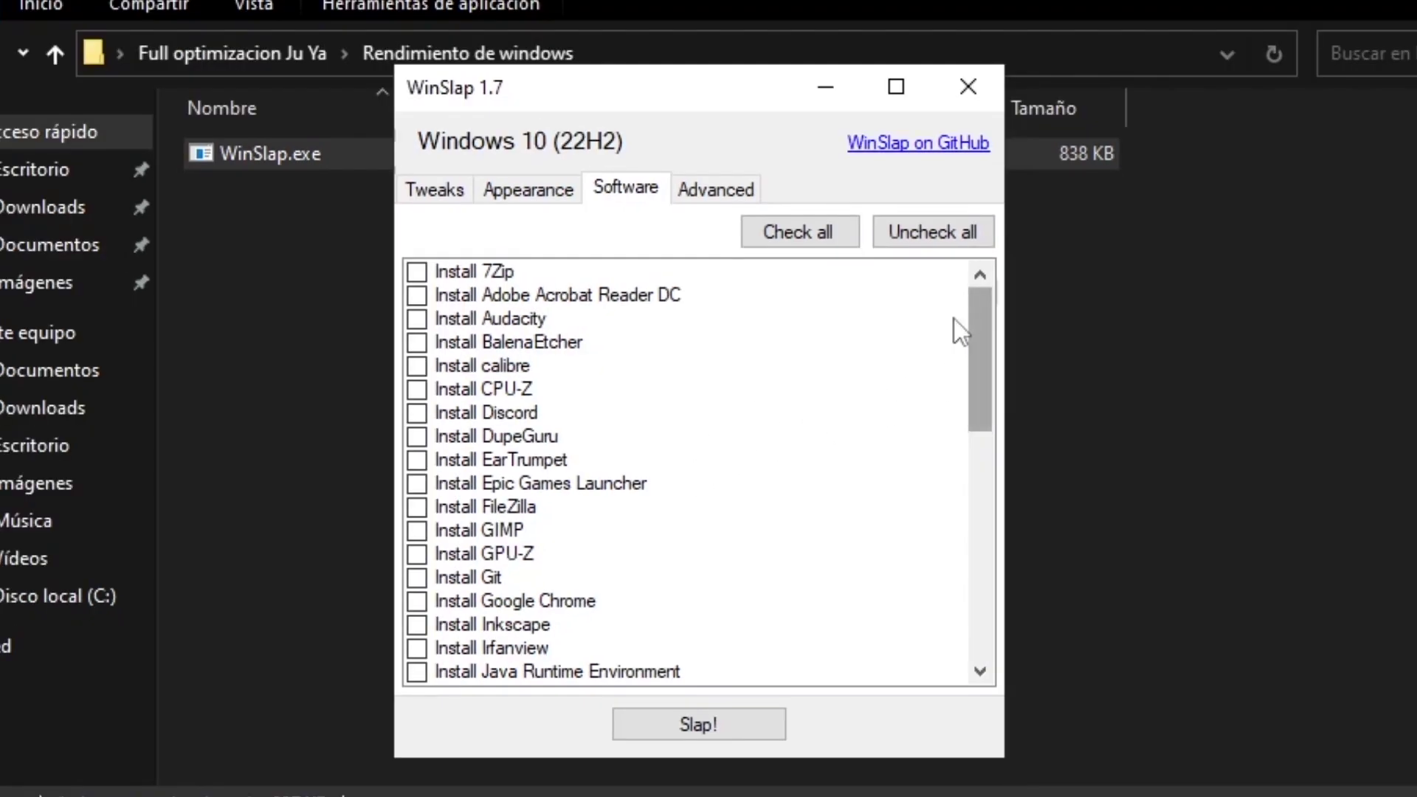
left_click(572, 185)
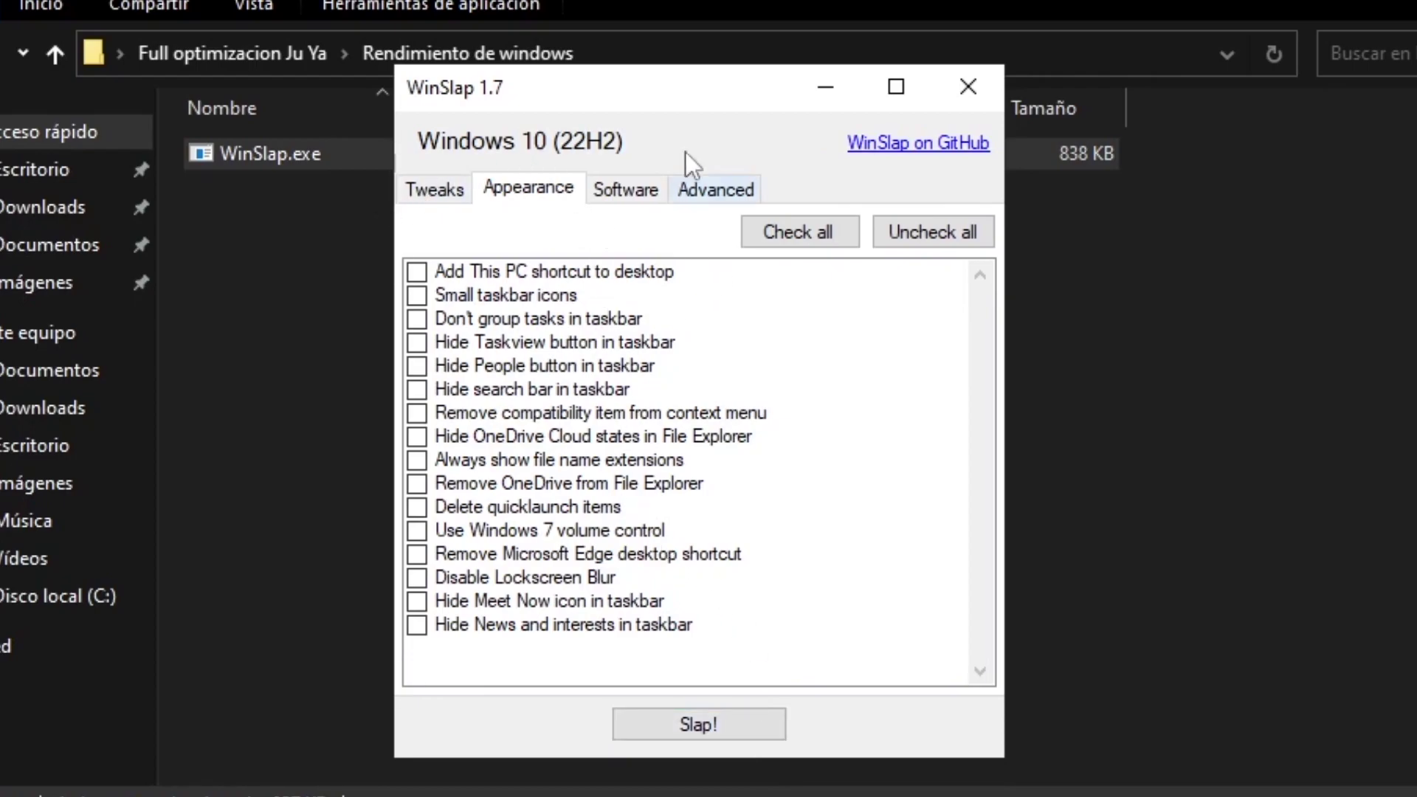
left_click(449, 198)
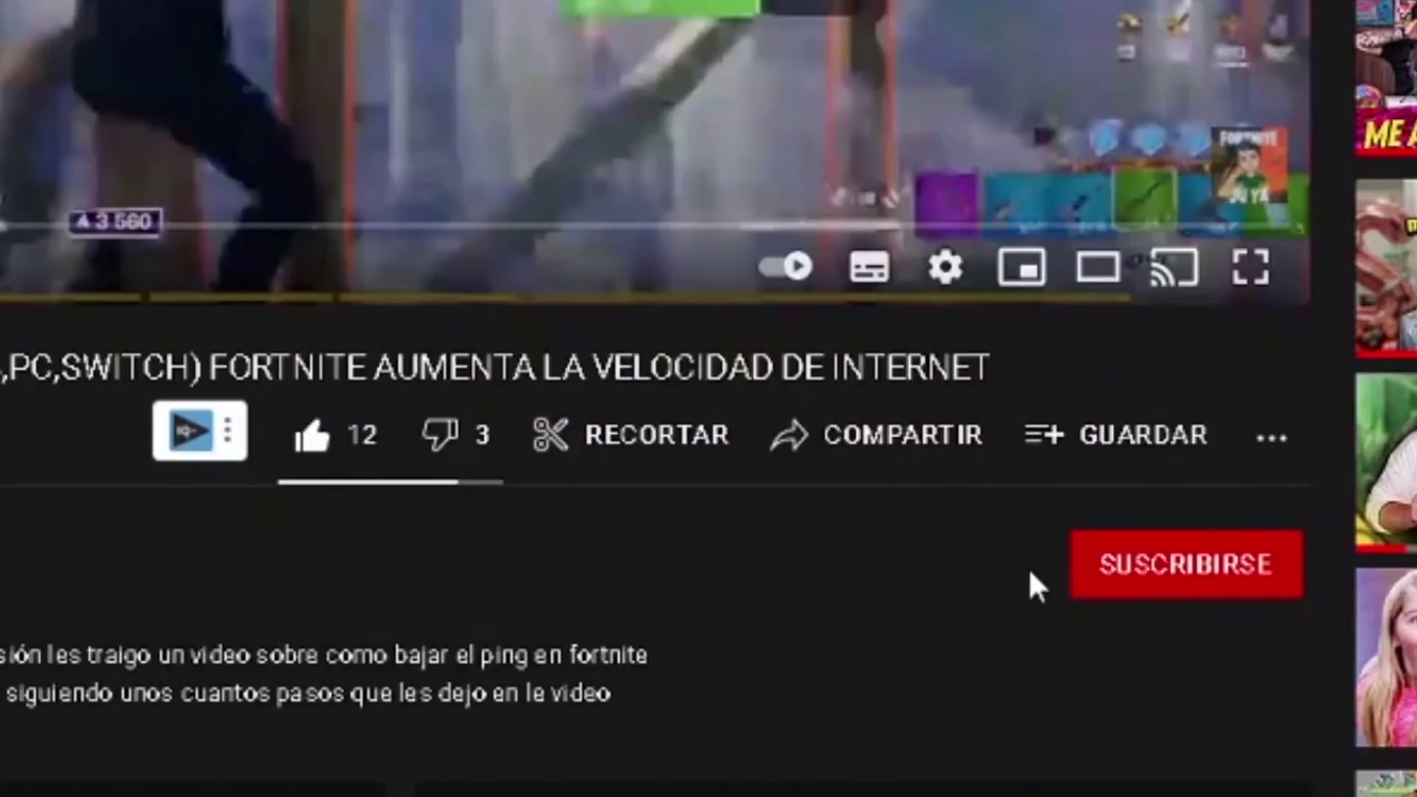
Switch to the YouTube video page, subscribe to the channel and turn on its notifications
left_click(1107, 577)
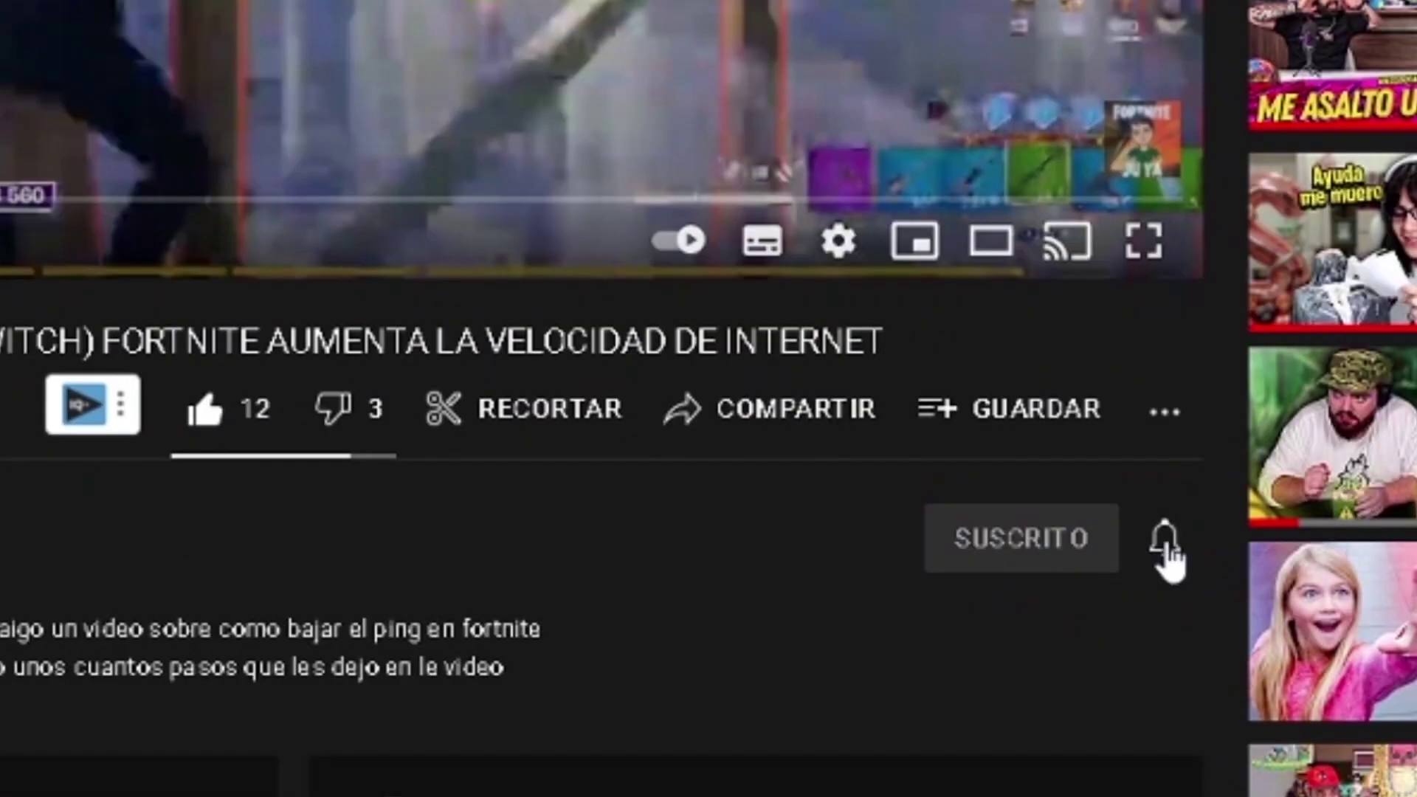
left_click(1270, 564)
left_click(981, 347)
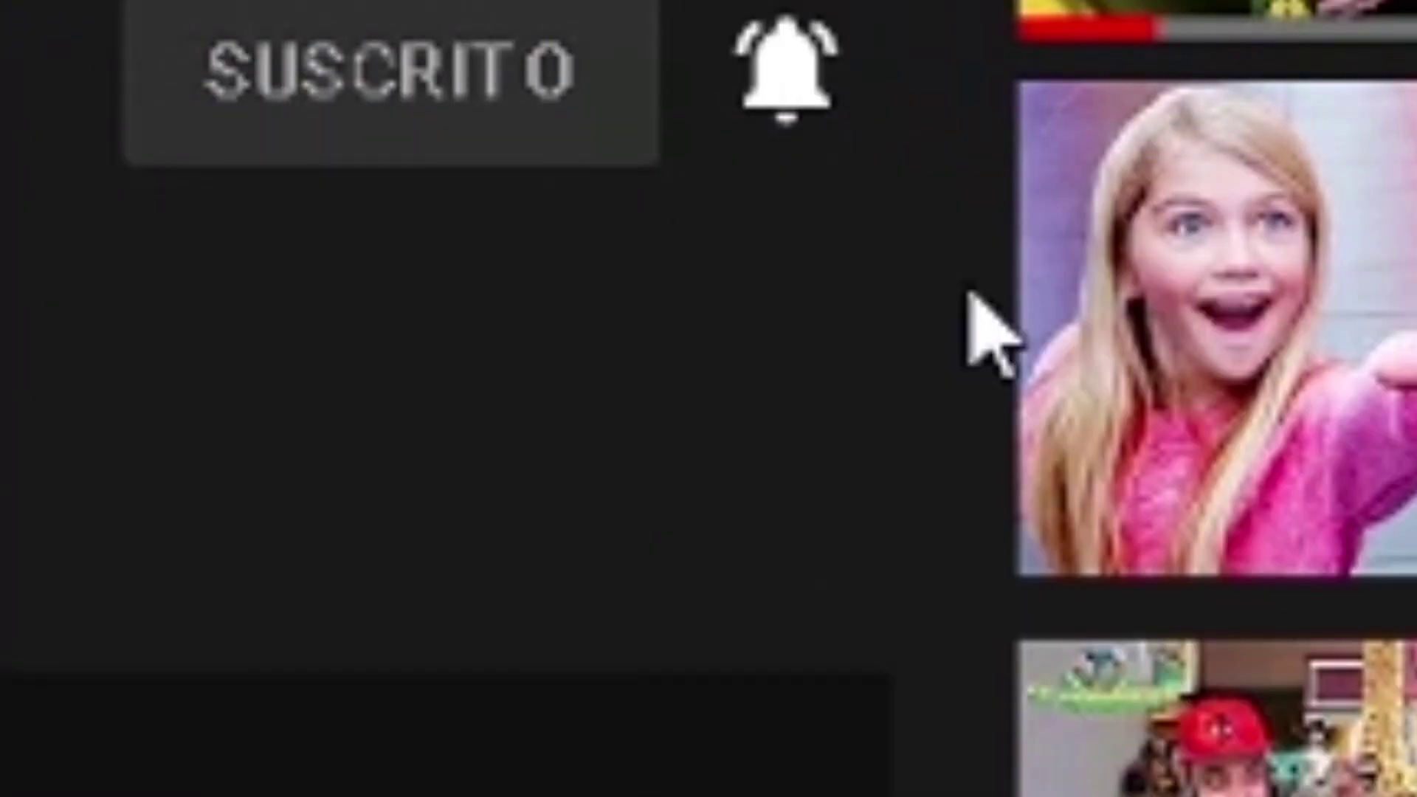